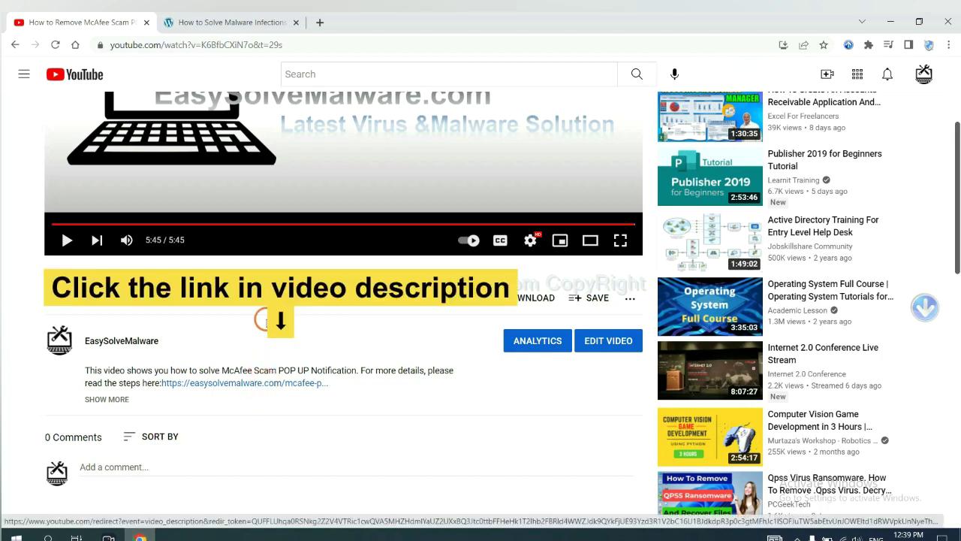
# Switch to the easysolvemalware.com removal guide tab and scroll down through its steps
pyautogui.click(247, 22)
pyautogui.scroll(-3, 955, 267)
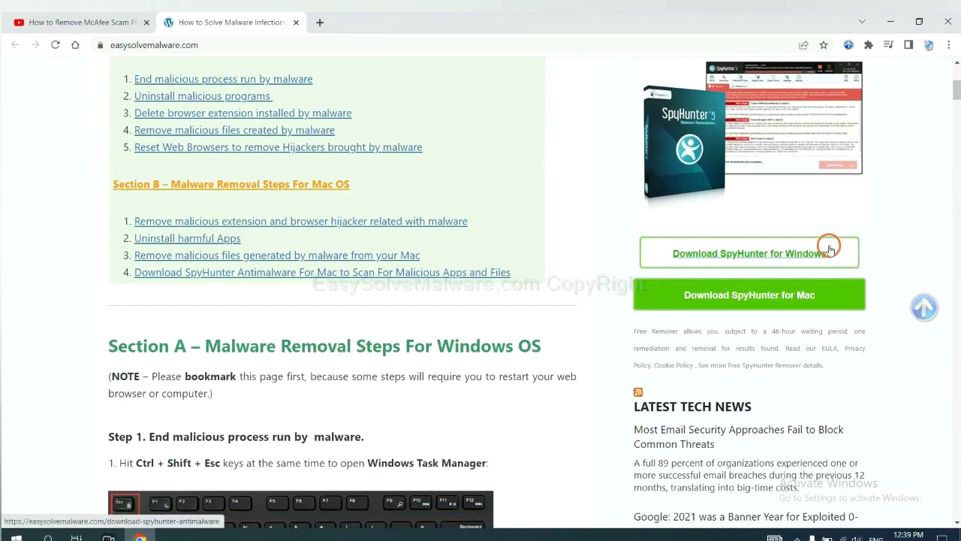
# Download the SpyHunter installer for Windows and run SpyHunter-Installer.exe from the download bar
pyautogui.click(817, 253)
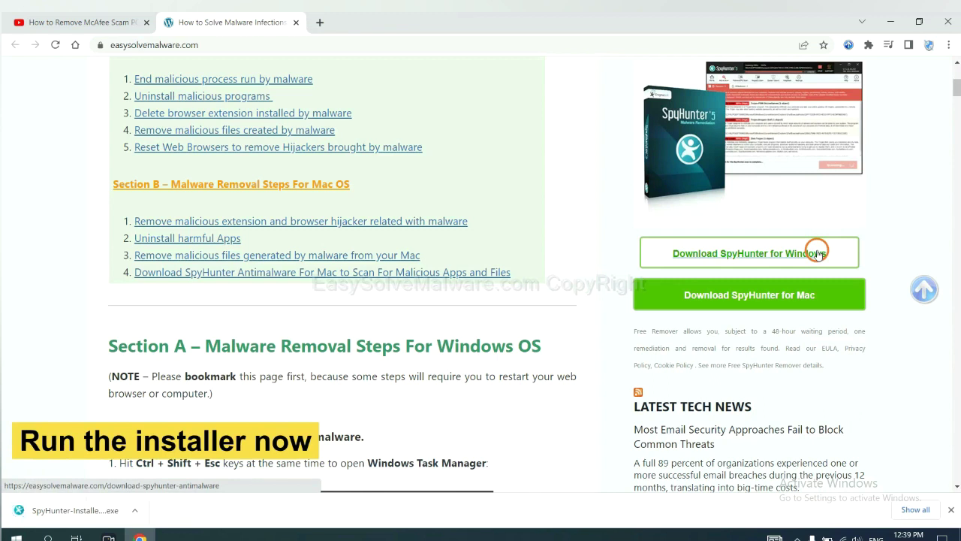
pyautogui.click(62, 510)
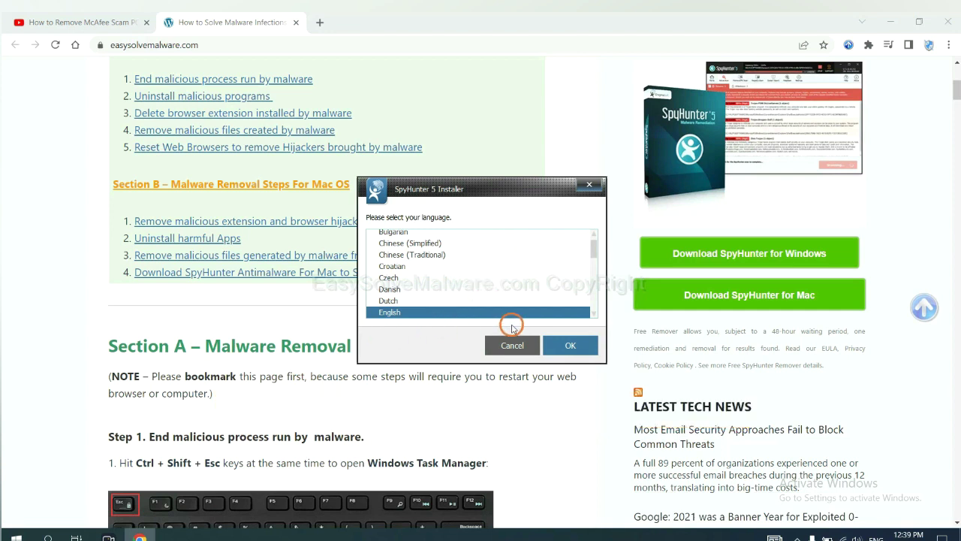
# Install SpyHunter 5 in English, accepting the EULA and Privacy Policy, and finish setup
pyautogui.click(558, 345)
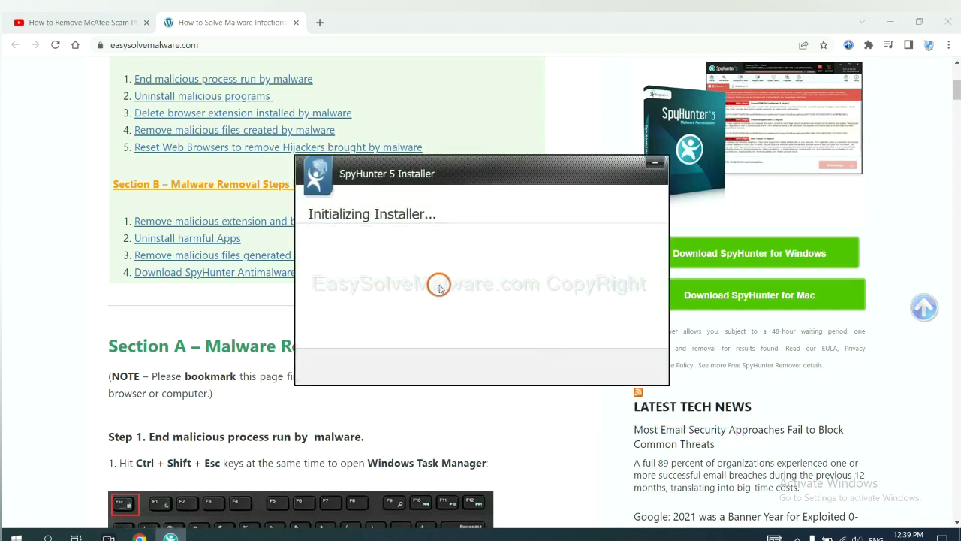
pyautogui.click(413, 284)
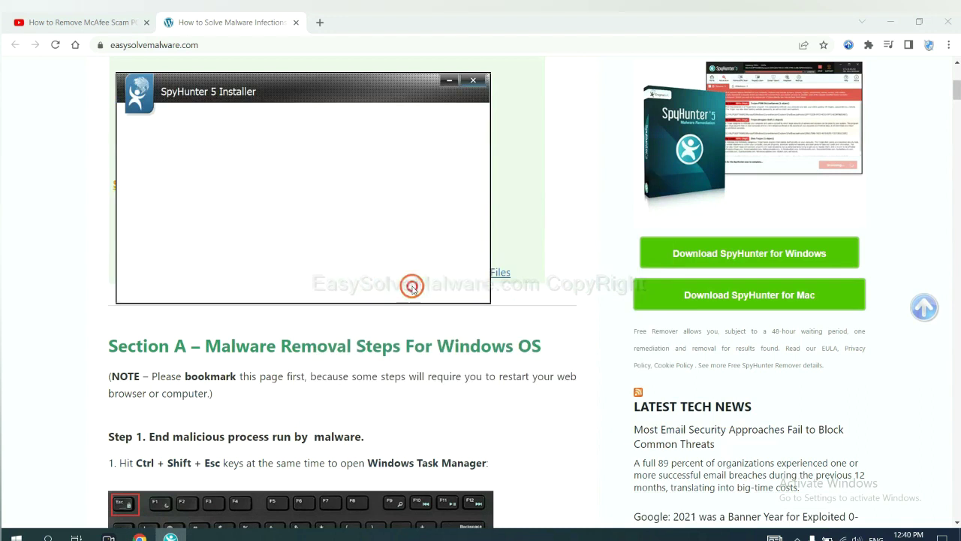
pyautogui.click(311, 252)
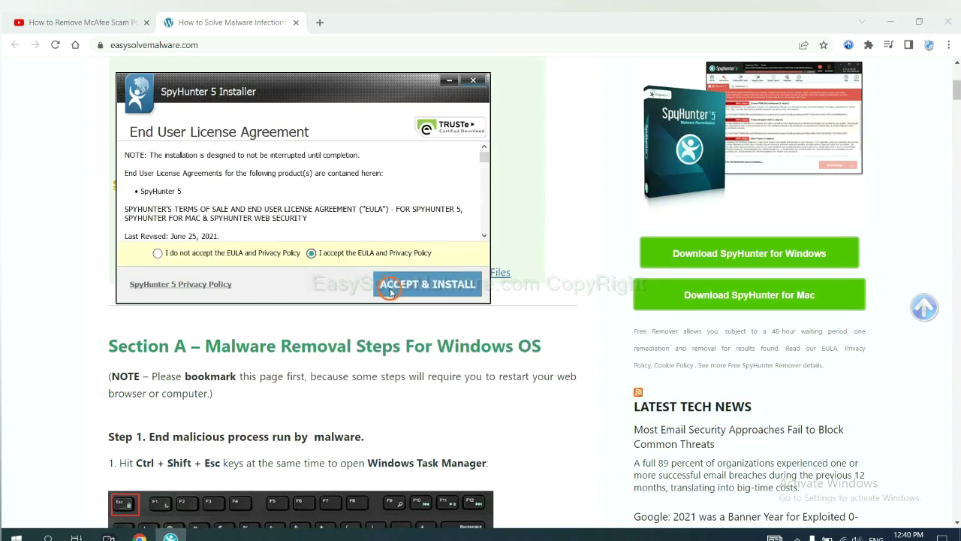
pyautogui.click(389, 289)
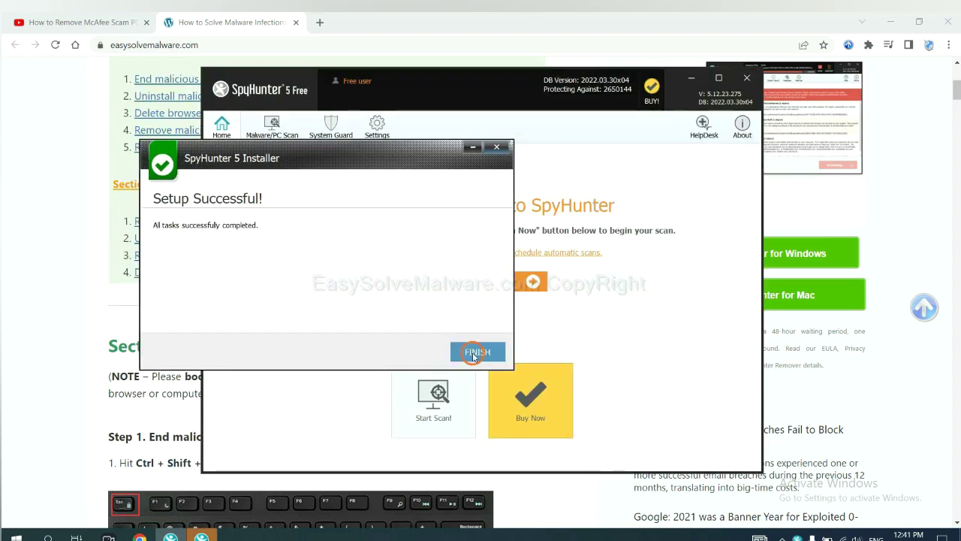
pyautogui.click(473, 351)
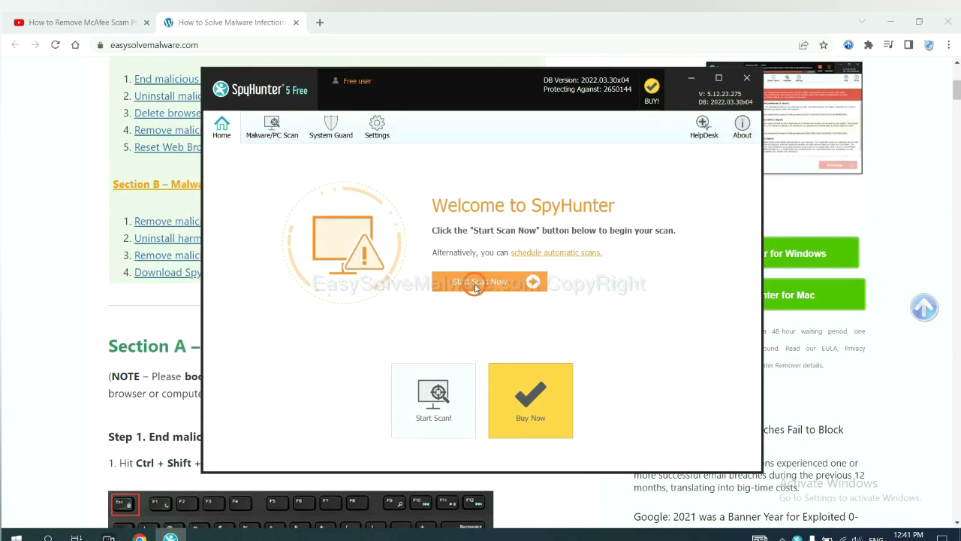
# Scan the PC with SpyHunter and continue past the detected remove360.bat unknown object
pyautogui.click(475, 288)
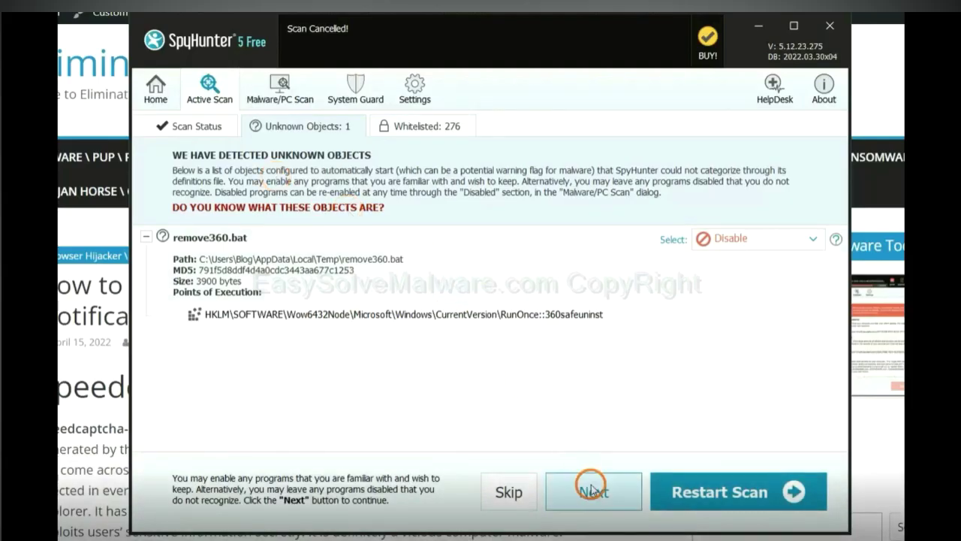
pyautogui.click(593, 493)
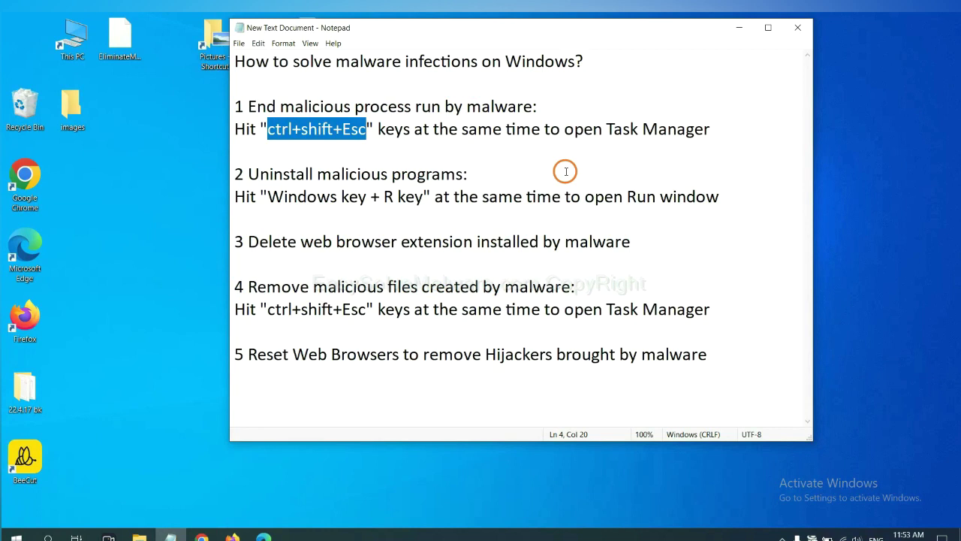
# Highlight the ctrl+shift+Esc note in Notepad's step 1 and open Task Manager with it
pyautogui.click(341, 131)
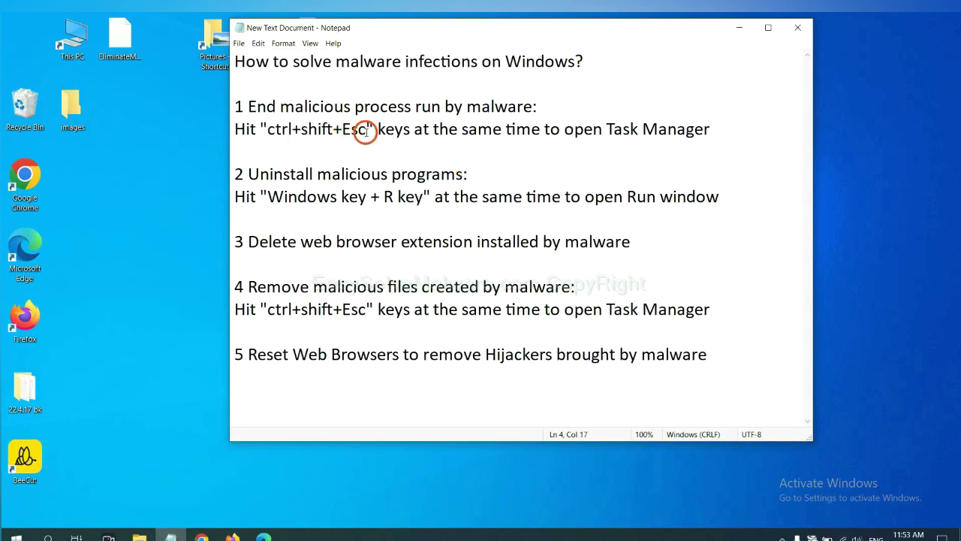
pyautogui.moveTo(367, 131); pyautogui.dragTo(268, 132)
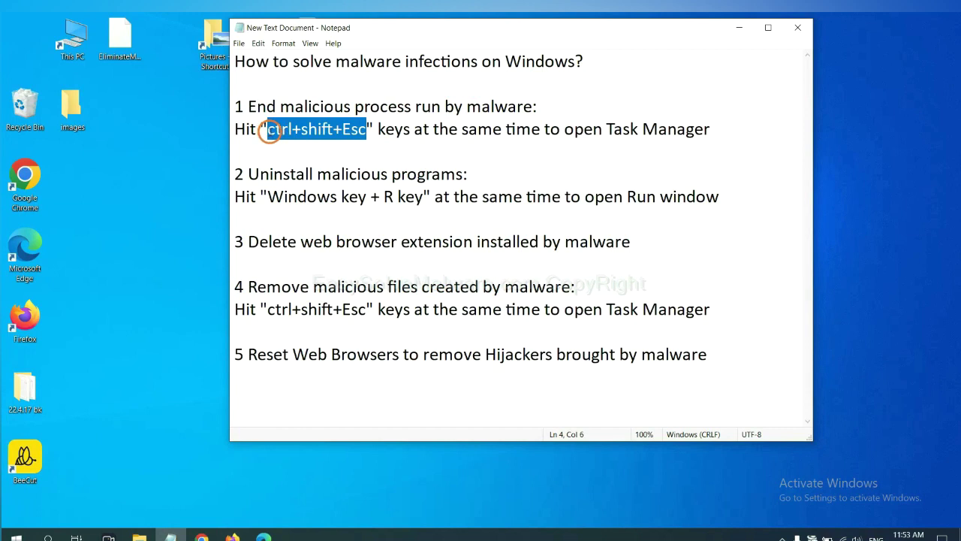
pyautogui.hotkey('ctrl', 'shift', 'Escape')
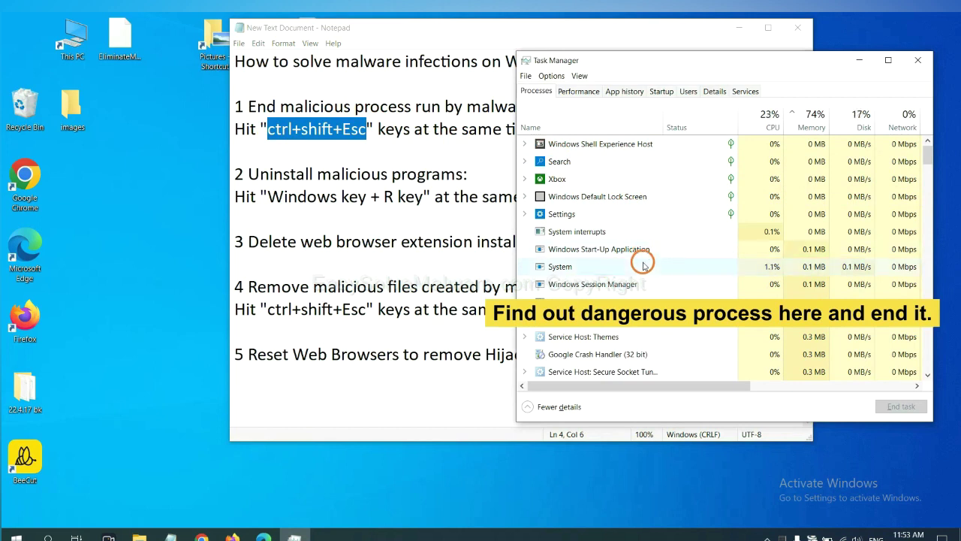
# Inspect System, another process and Usermode Font Driver Host, then close Task Manager
pyautogui.click(644, 266)
pyautogui.click(638, 299)
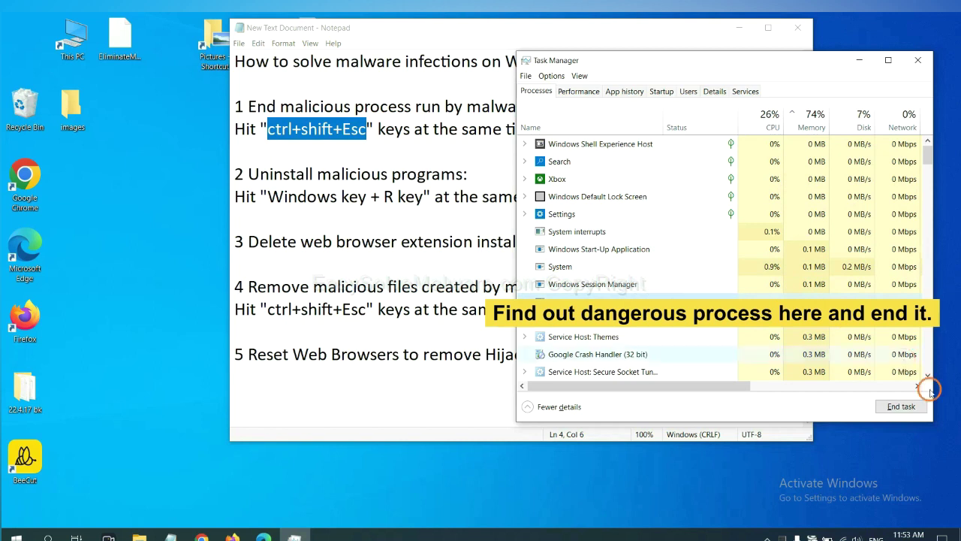
pyautogui.click(910, 407)
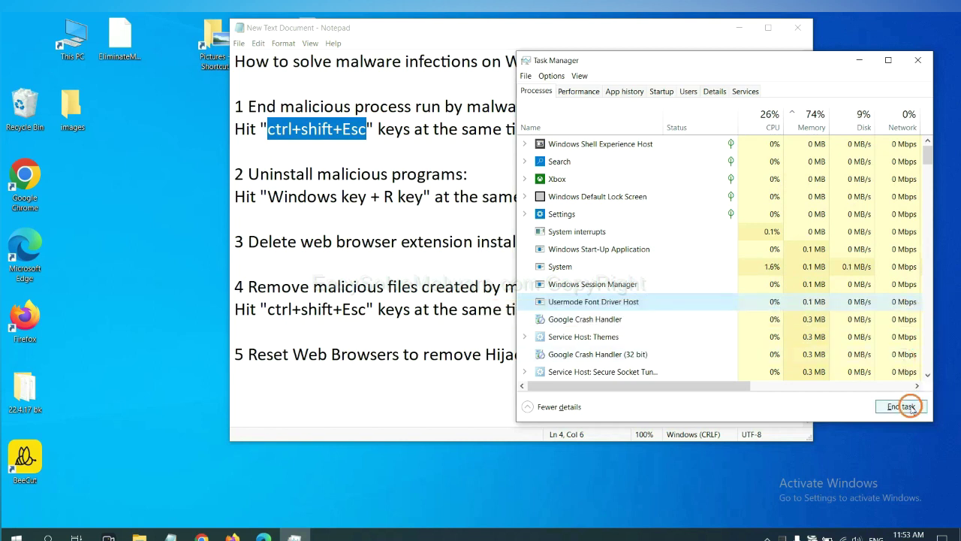
pyautogui.click(913, 63)
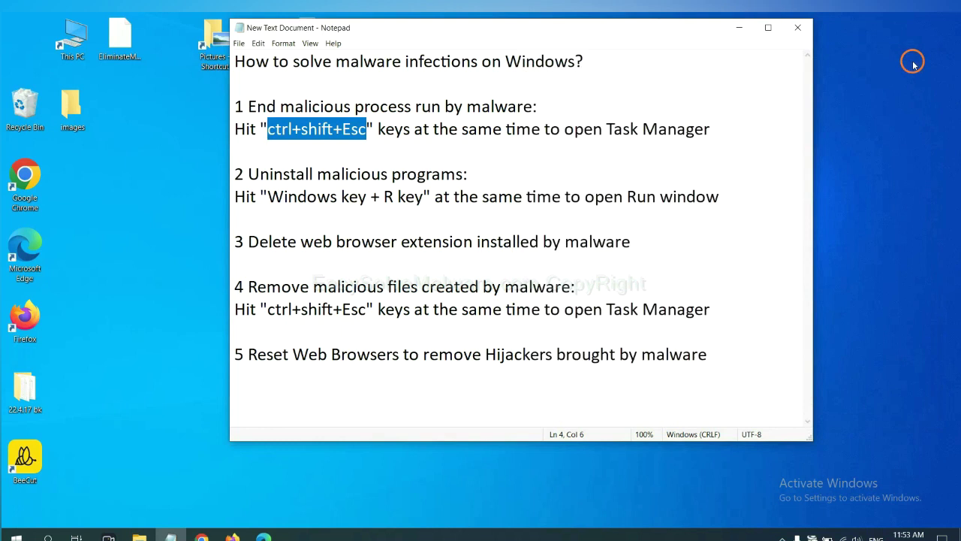
pyautogui.click(441, 195)
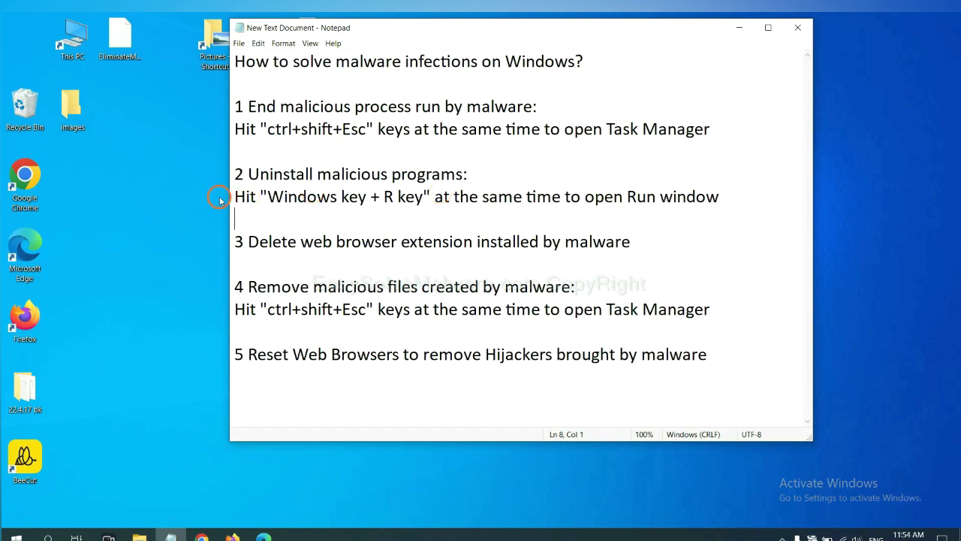
# Open the Run dialog with Win+R and run 'control panel' to launch Control Panel
pyautogui.click(271, 199)
pyautogui.moveTo(272, 201); pyautogui.dragTo(418, 209)
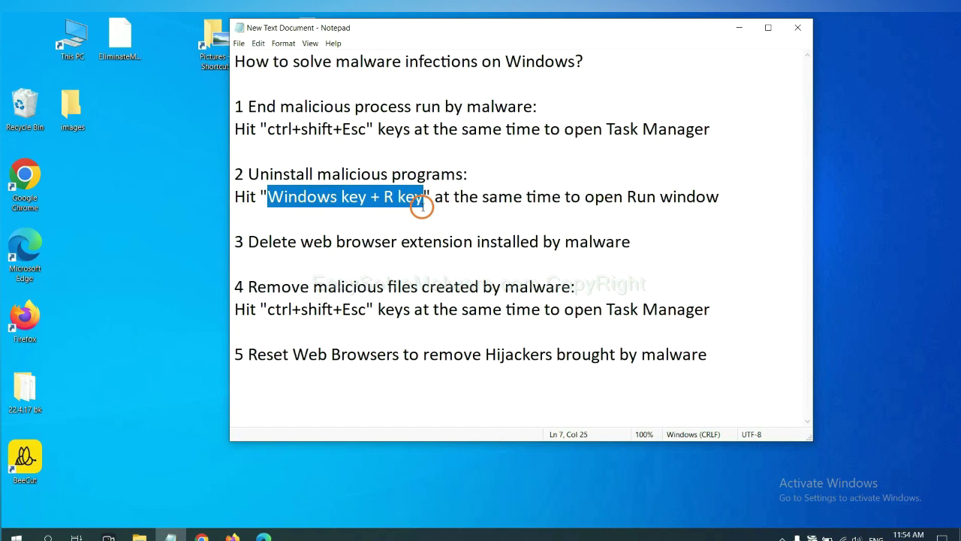
pyautogui.press('super+r')
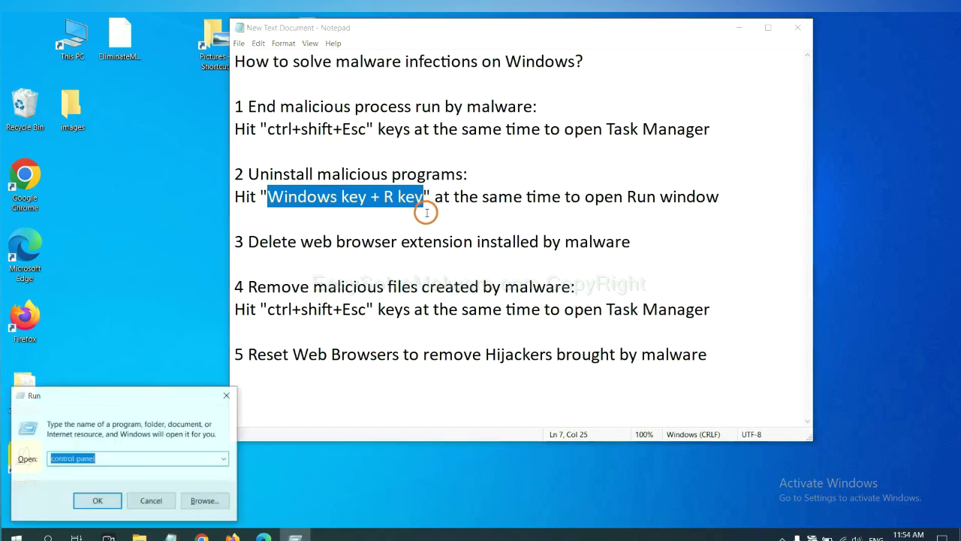
pyautogui.moveTo(109, 404); pyautogui.dragTo(734, 180)
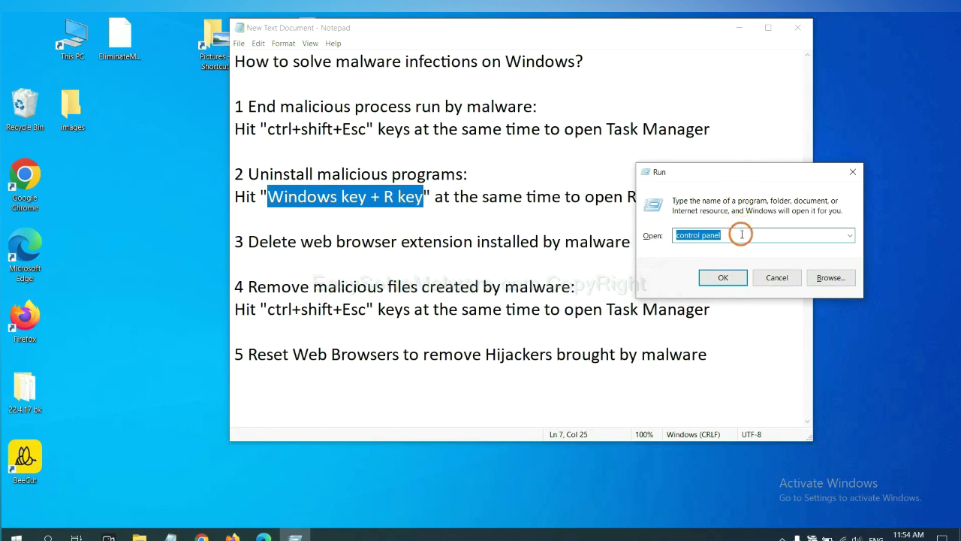
pyautogui.click(740, 235)
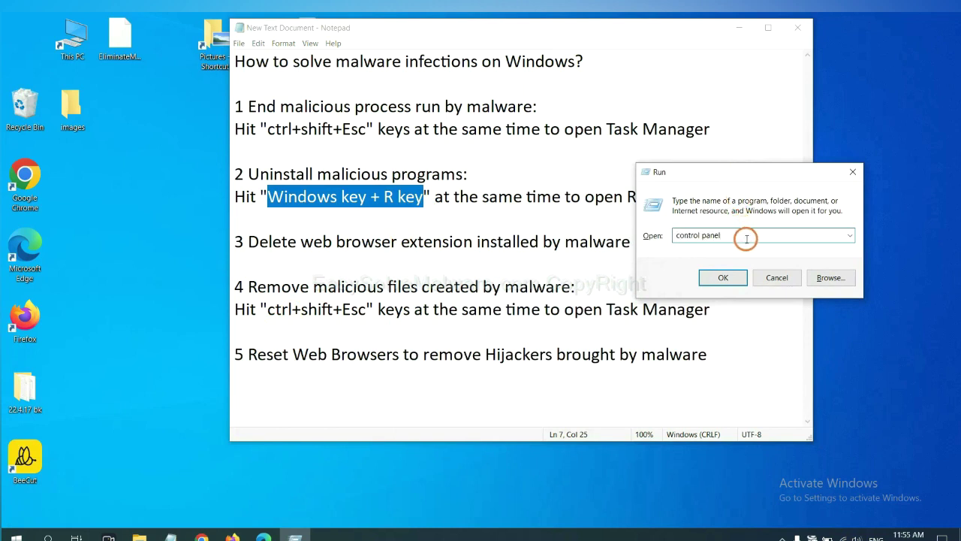
pyautogui.moveTo(738, 235); pyautogui.dragTo(661, 236)
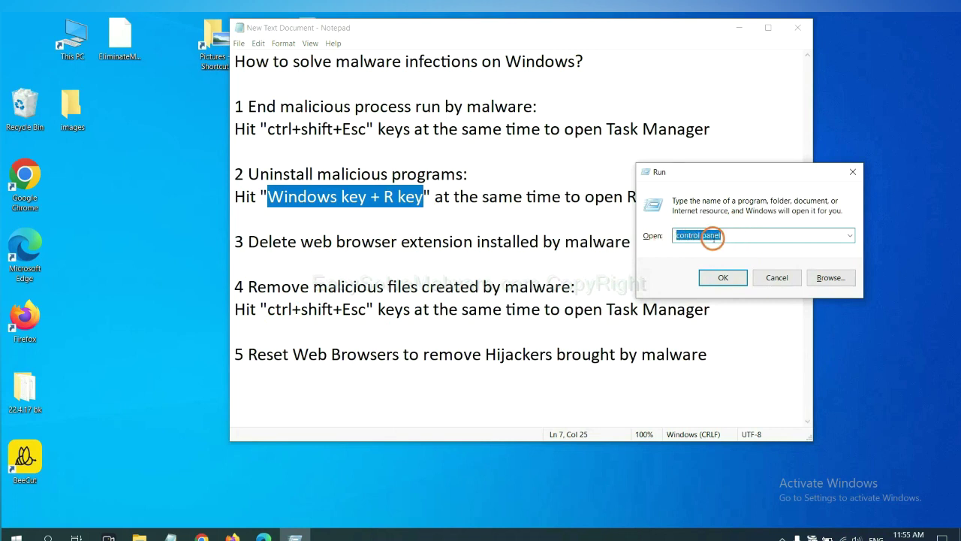
pyautogui.click(720, 280)
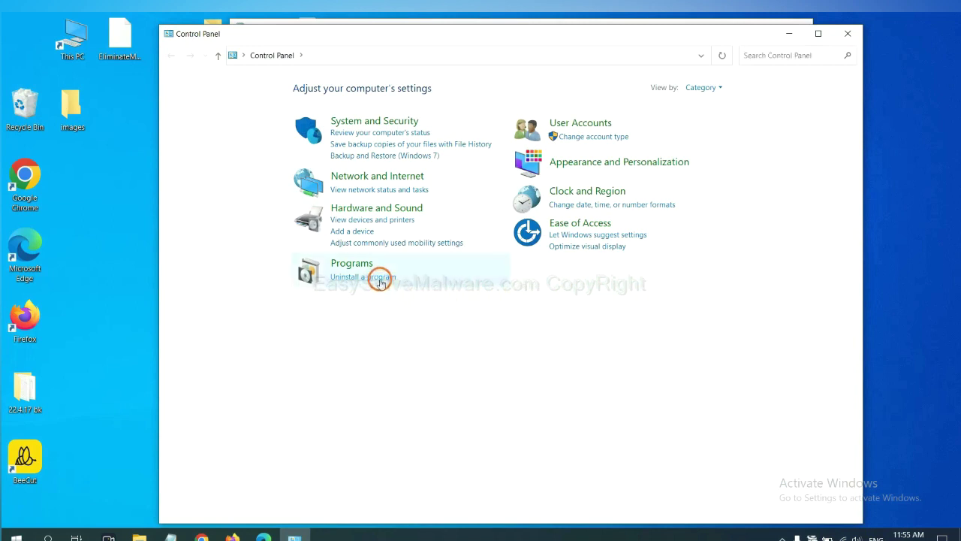
# Open Programs and Features, select Xiph.Org Open Codecs, then close the program list
pyautogui.click(363, 277)
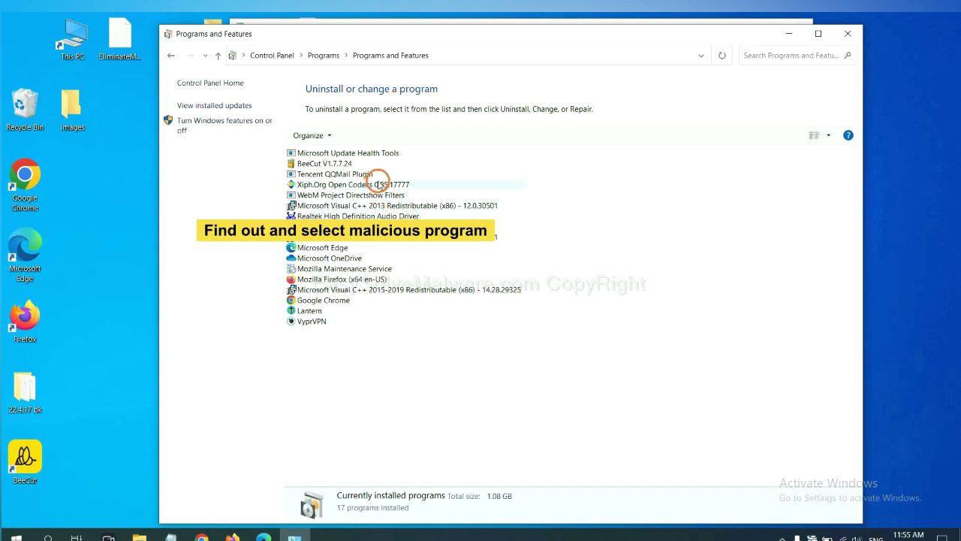
pyautogui.click(379, 185)
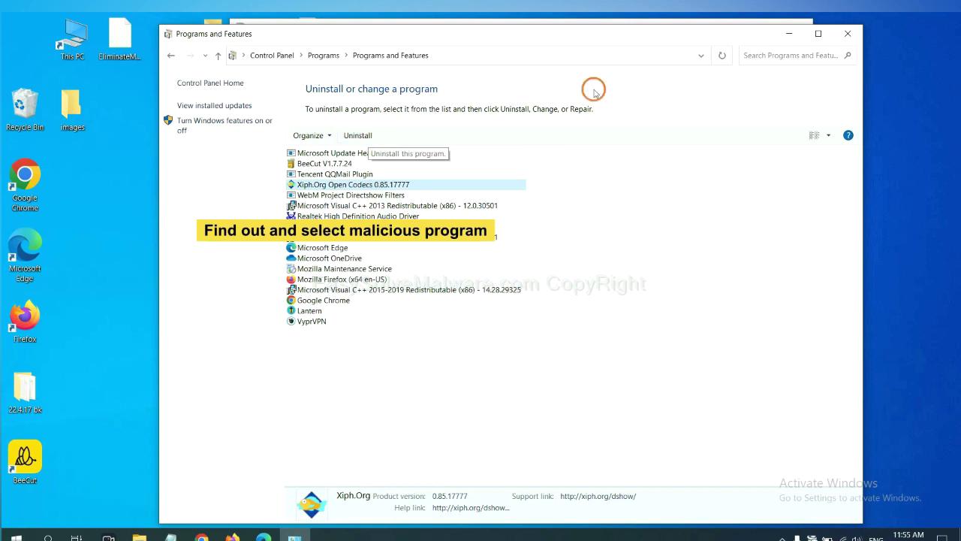
pyautogui.click(851, 35)
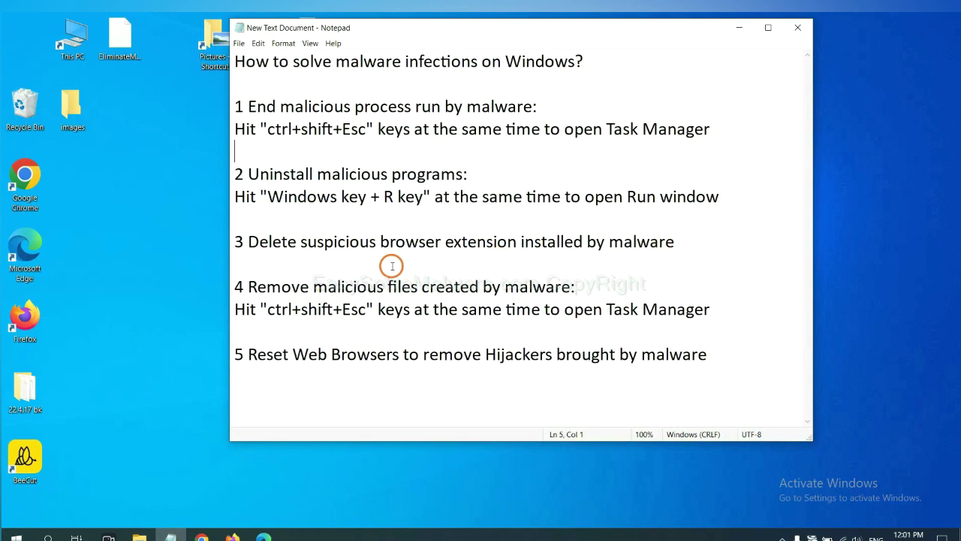
# Check Chrome's Extensions page under More tools, showing only Scroll To Top, then switch to Firefox
pyautogui.click(202, 534)
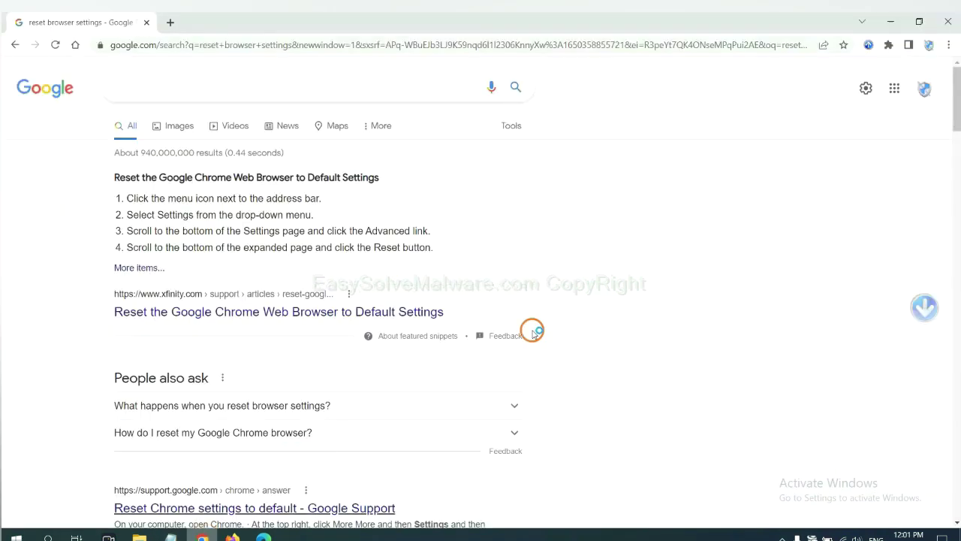
pyautogui.click(947, 45)
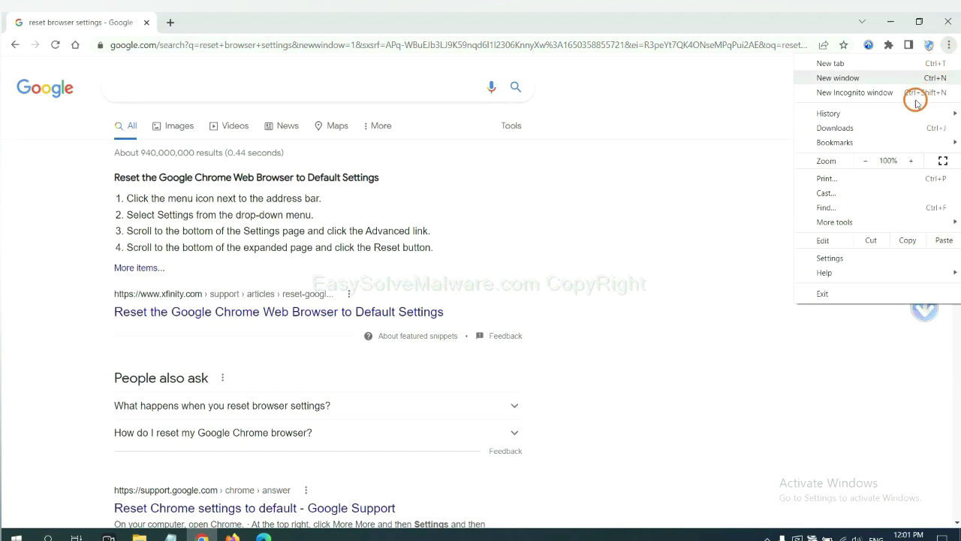
pyautogui.click(862, 221)
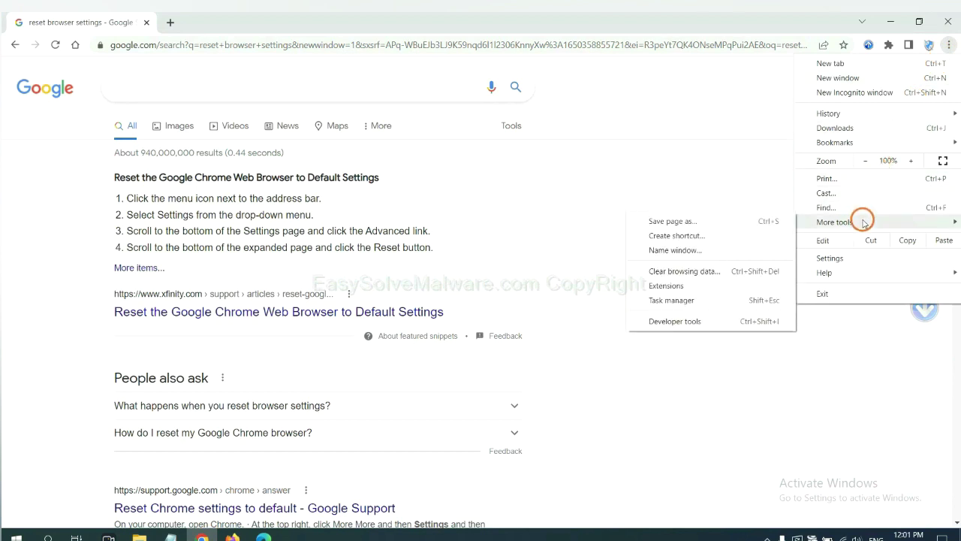
pyautogui.click(709, 285)
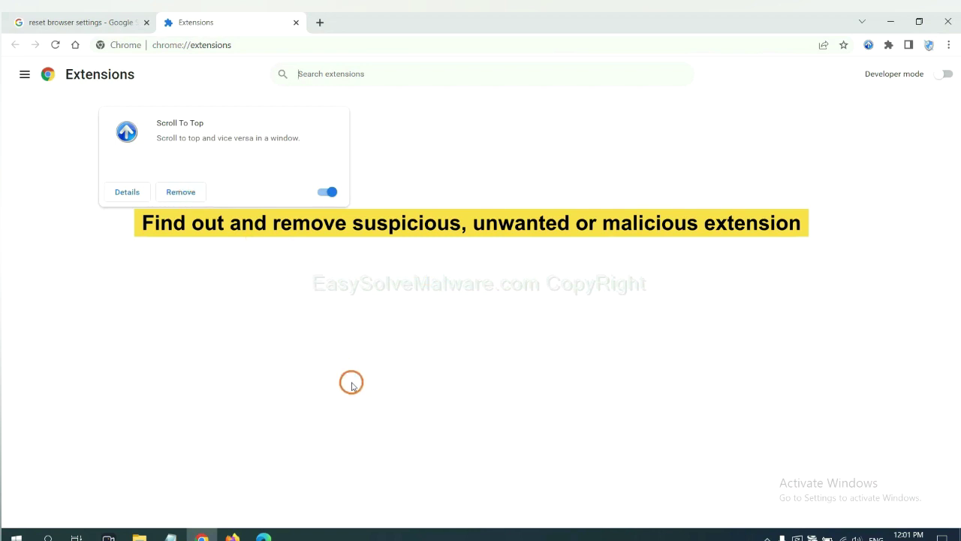
pyautogui.click(232, 537)
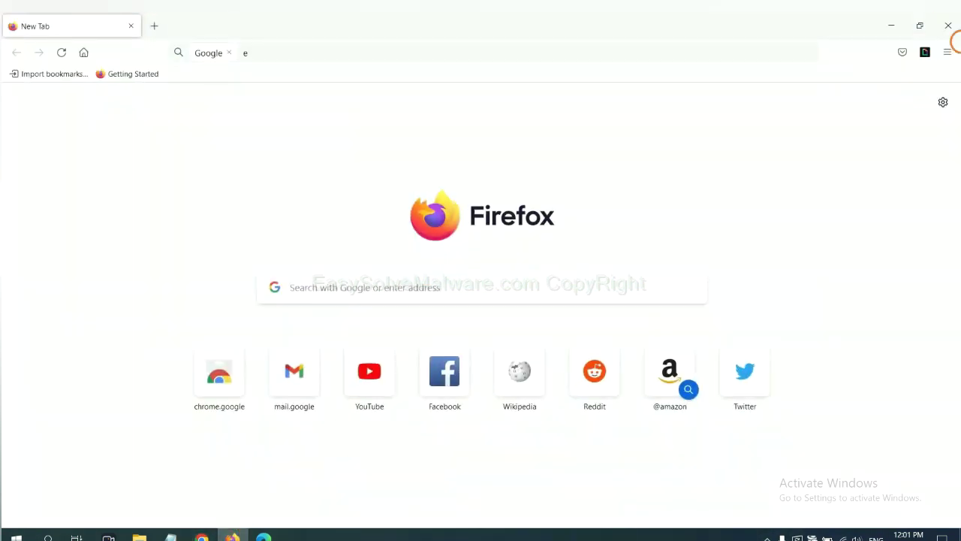
# Inspect the GIPHY for Firefox options in Firefox's Add-ons manager, then switch to Edge
pyautogui.click(947, 52)
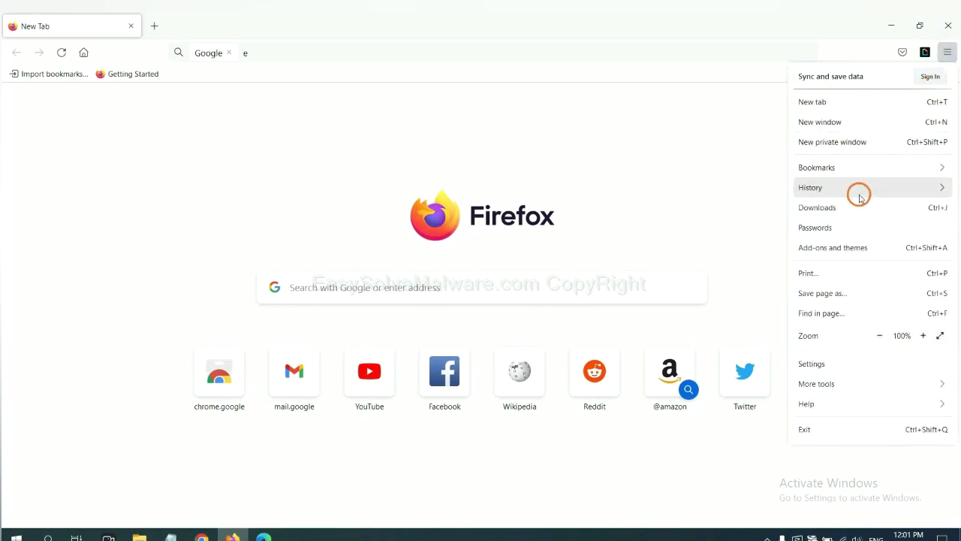
pyautogui.click(841, 256)
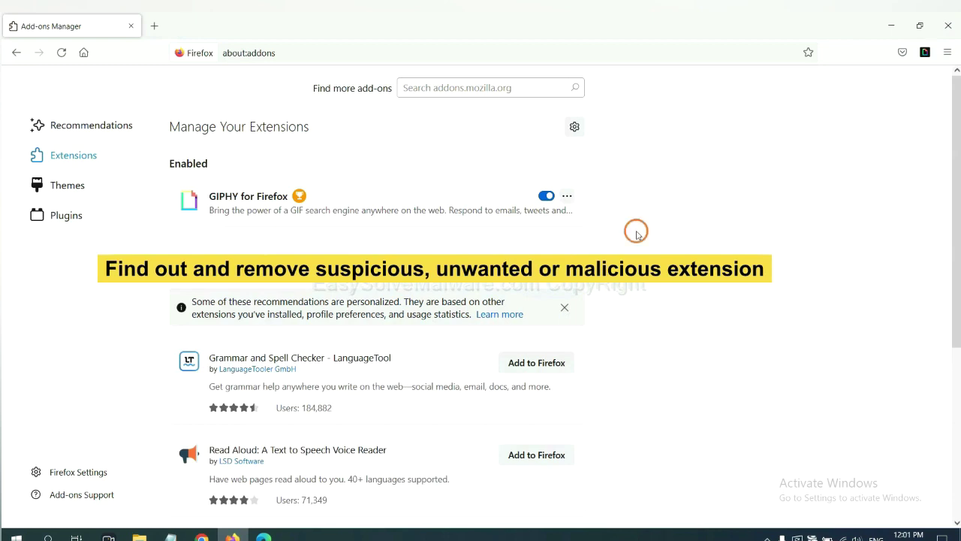
pyautogui.click(566, 197)
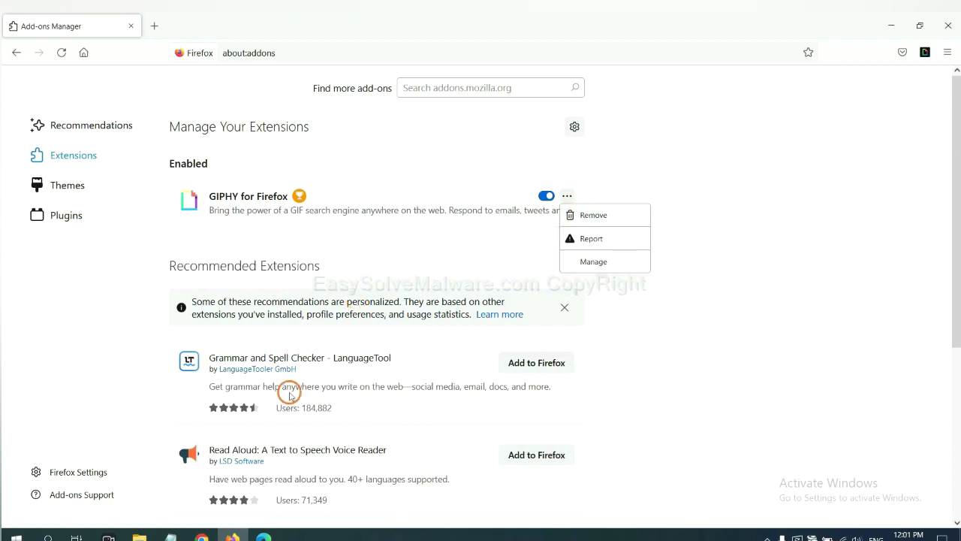
pyautogui.click(262, 534)
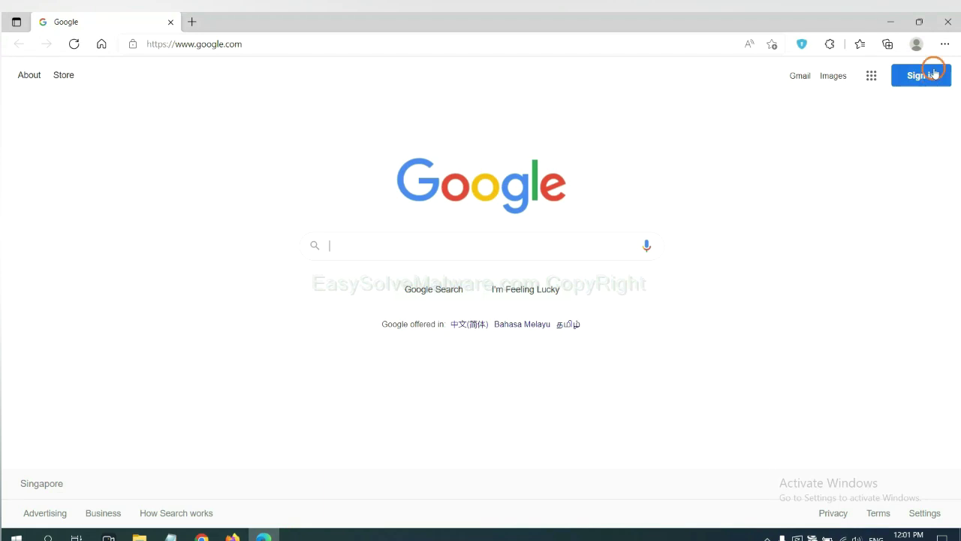
# Remove the ArcVpn Free Fast VPN Proxy extension from Edge's extensions management page
pyautogui.click(944, 45)
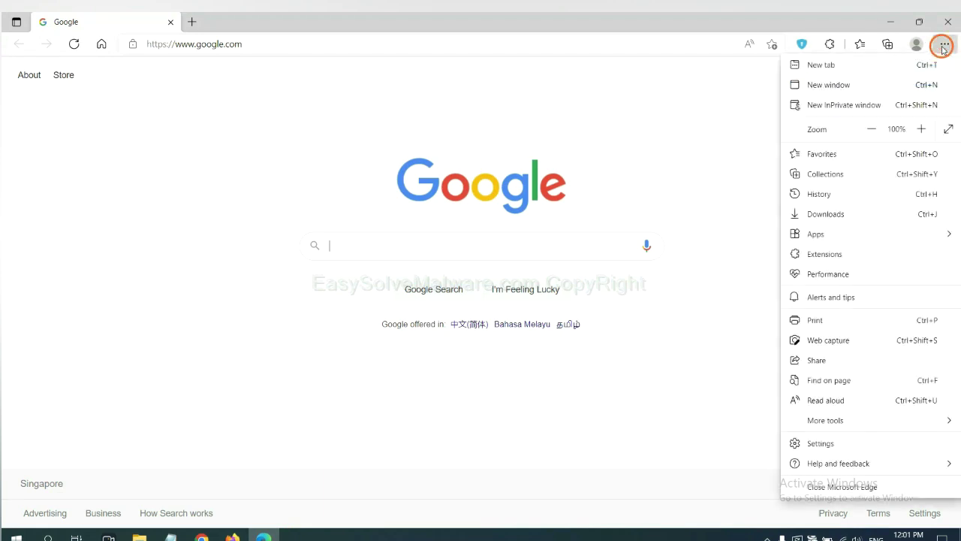
pyautogui.rightClick(828, 254)
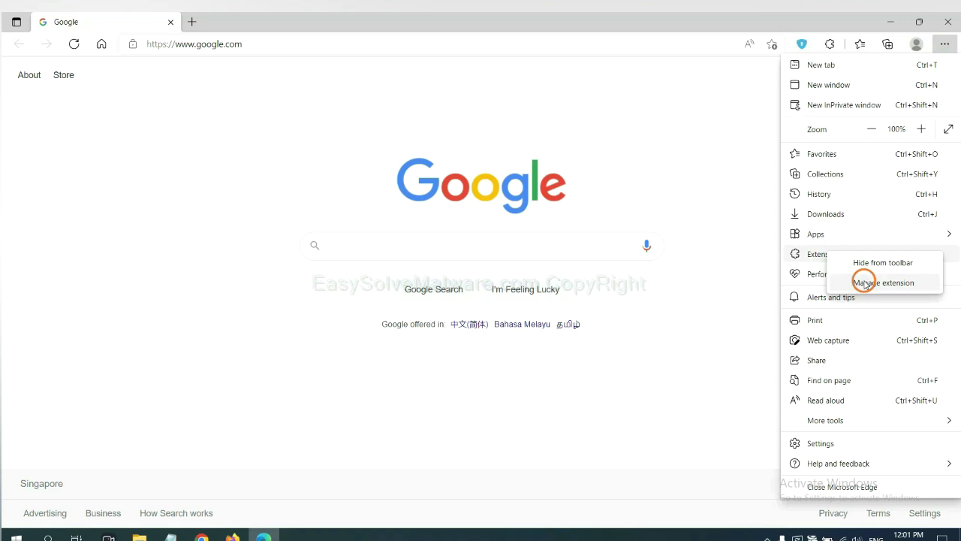
pyautogui.click(864, 282)
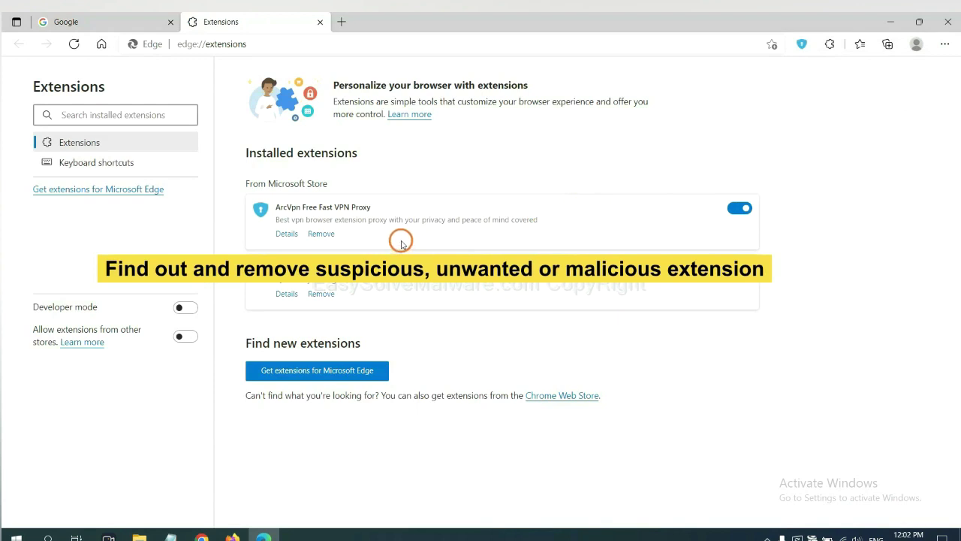
pyautogui.click(321, 234)
pyautogui.click(721, 135)
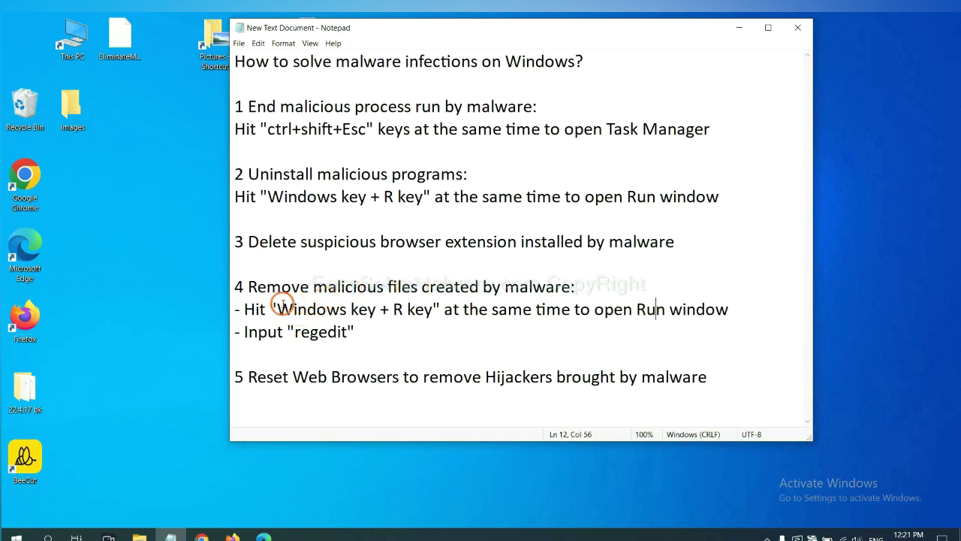
# Review the step 4 registry notes, then launch regedit from the Run dialog
pyautogui.moveTo(244, 309); pyautogui.dragTo(546, 323)
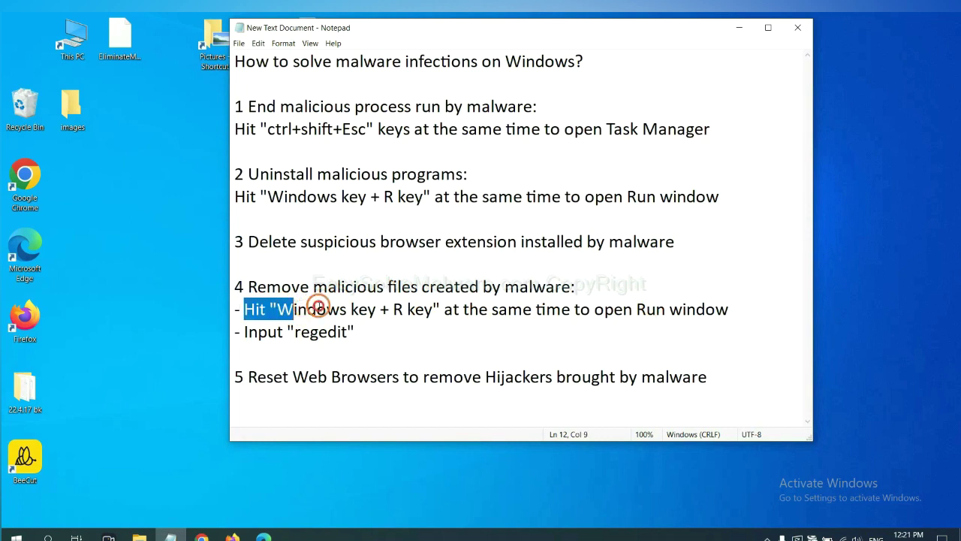
pyautogui.click(559, 316)
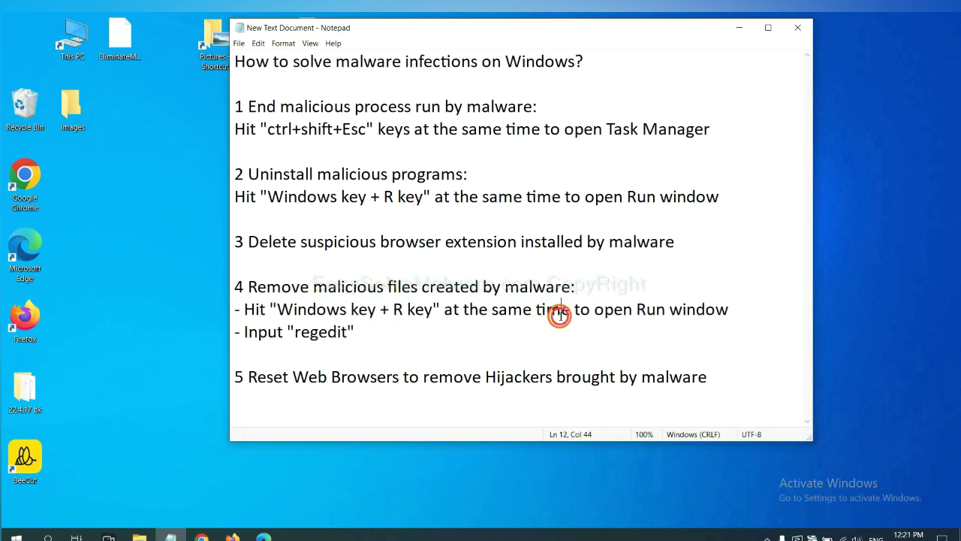
pyautogui.press('super+r')
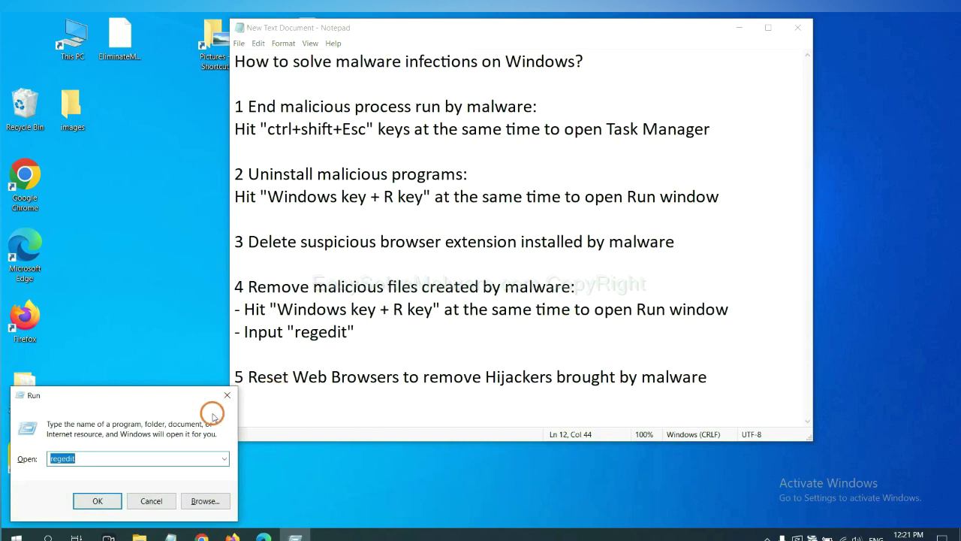
pyautogui.moveTo(178, 396); pyautogui.dragTo(766, 210)
pyautogui.click(679, 275)
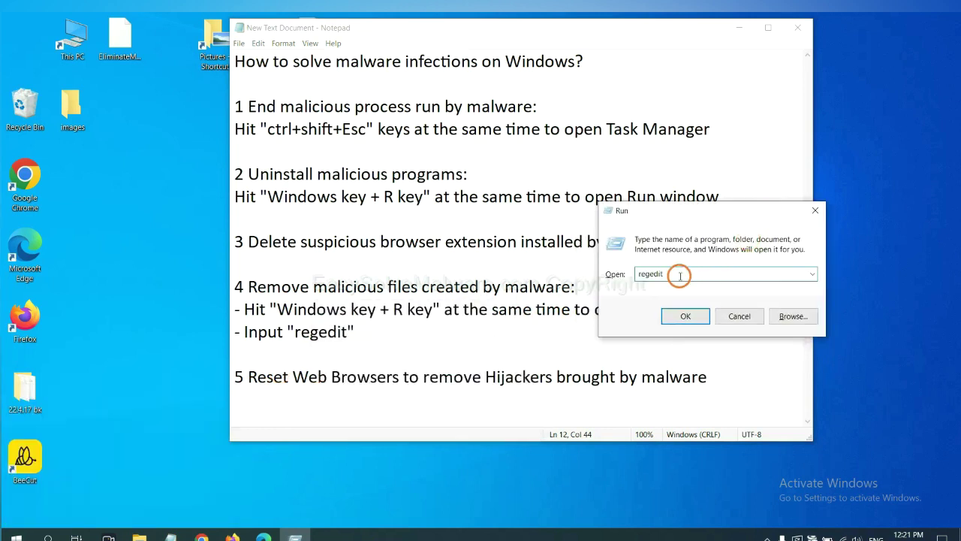
pyautogui.click(683, 315)
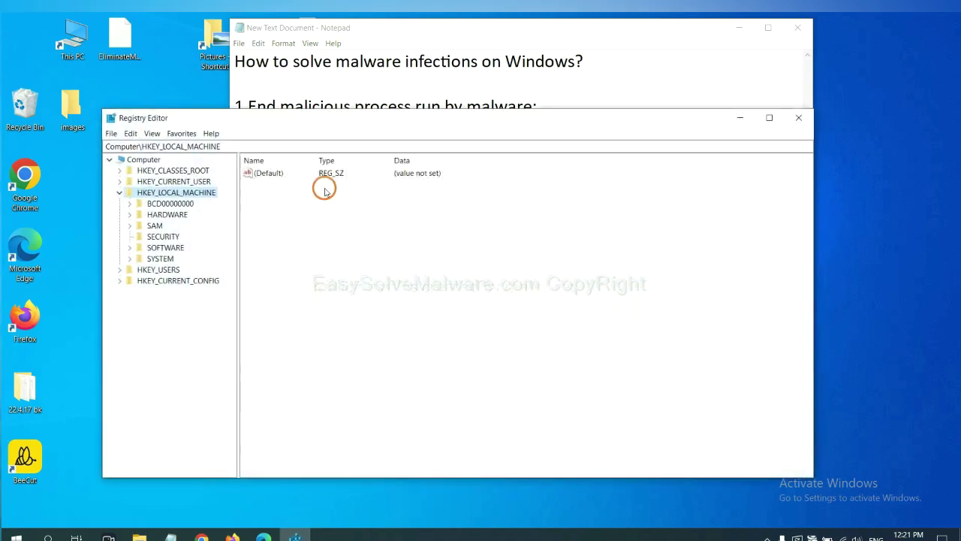
# Search the registry's keys, values and data for the malware name 'beecut'
pyautogui.click(133, 134)
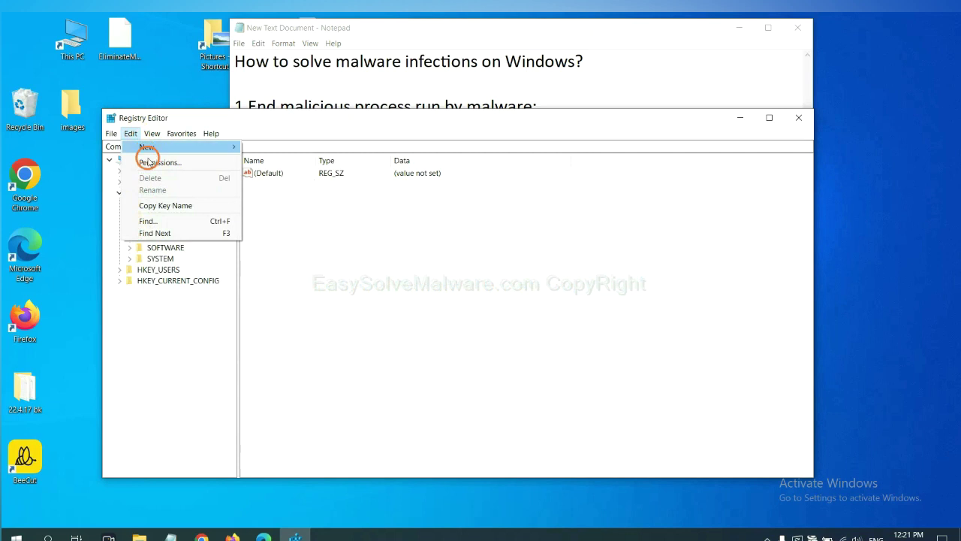
pyautogui.click(171, 222)
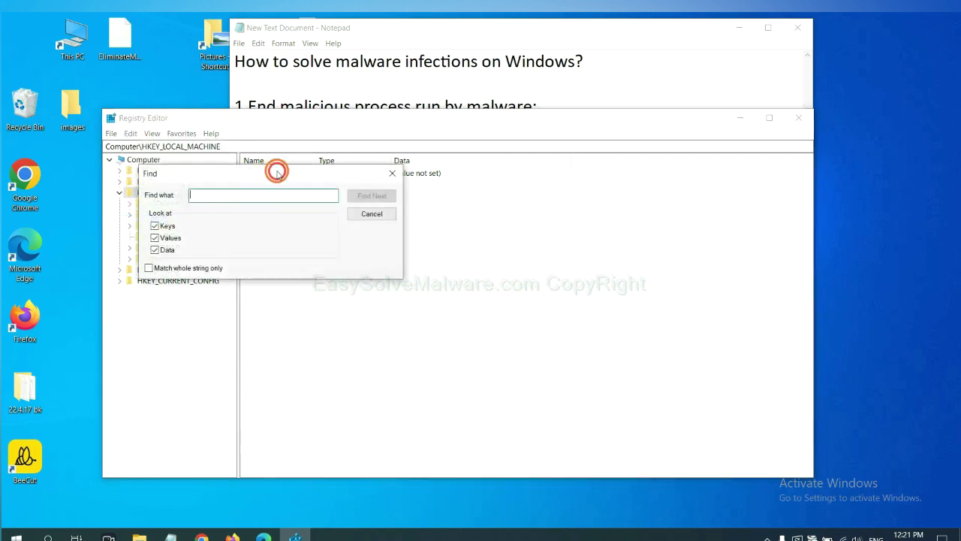
pyautogui.moveTo(276, 172); pyautogui.dragTo(370, 193)
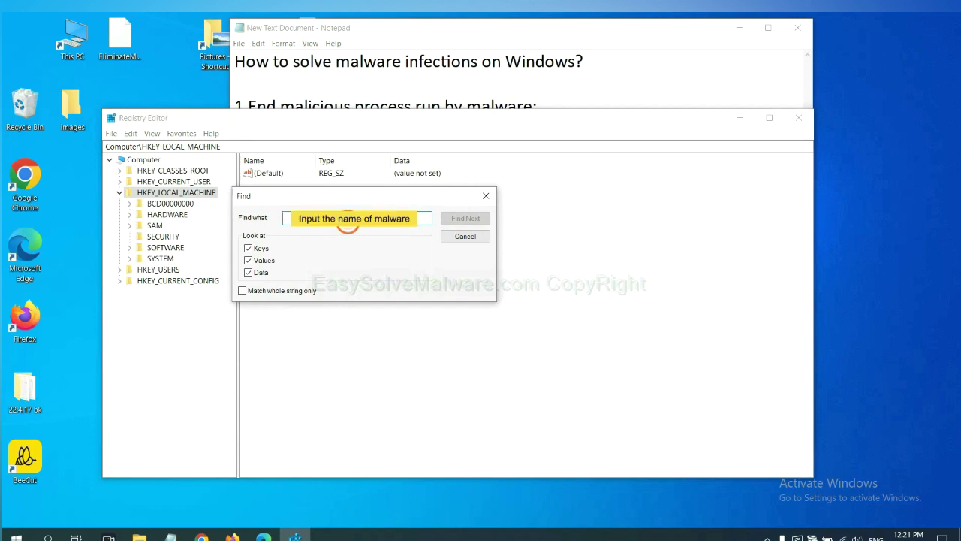
pyautogui.write('be')
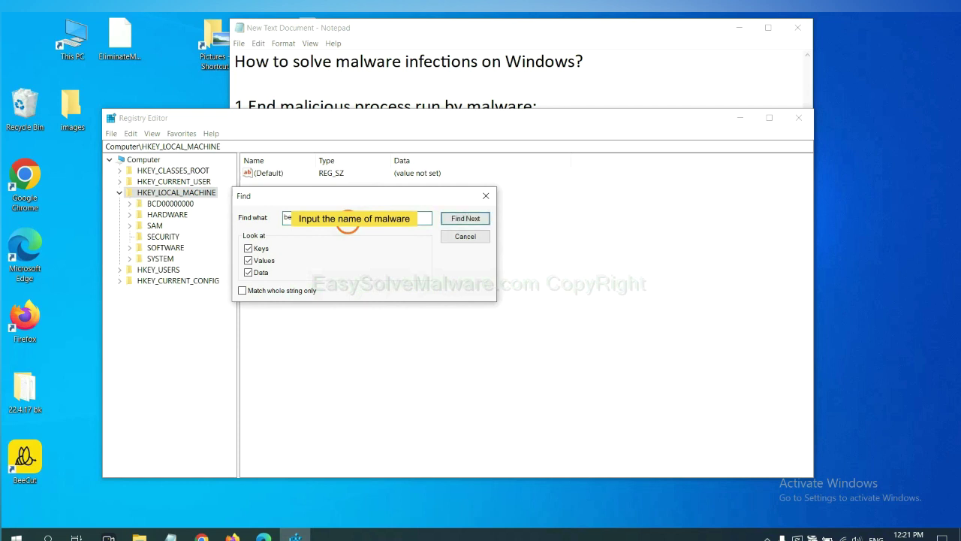
pyautogui.click(465, 219)
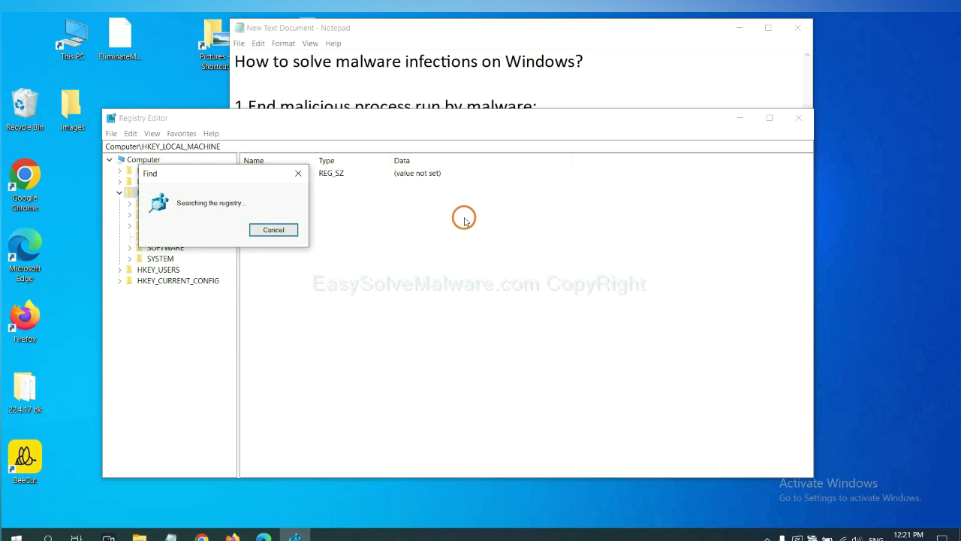
pyautogui.moveTo(236, 170); pyautogui.dragTo(387, 160)
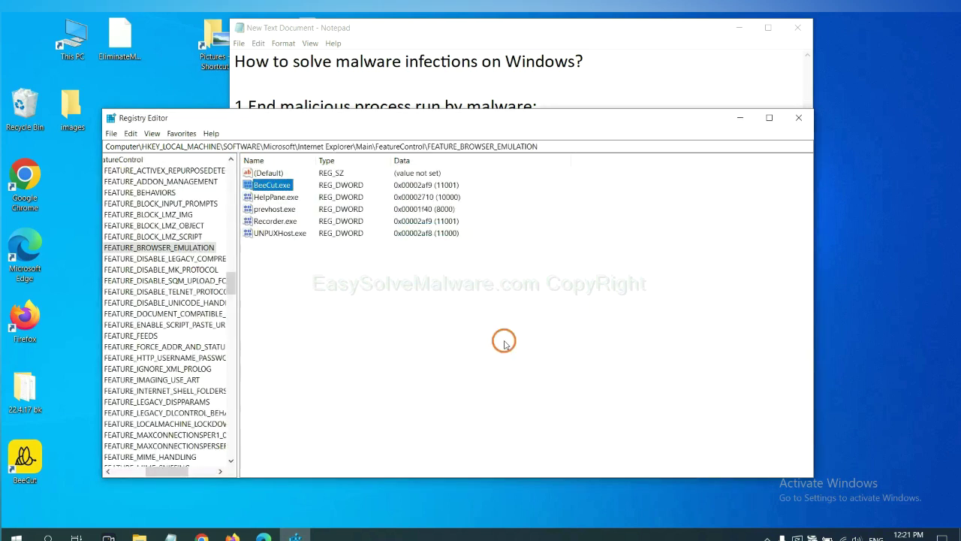
pyautogui.moveTo(161, 469); pyautogui.dragTo(163, 462)
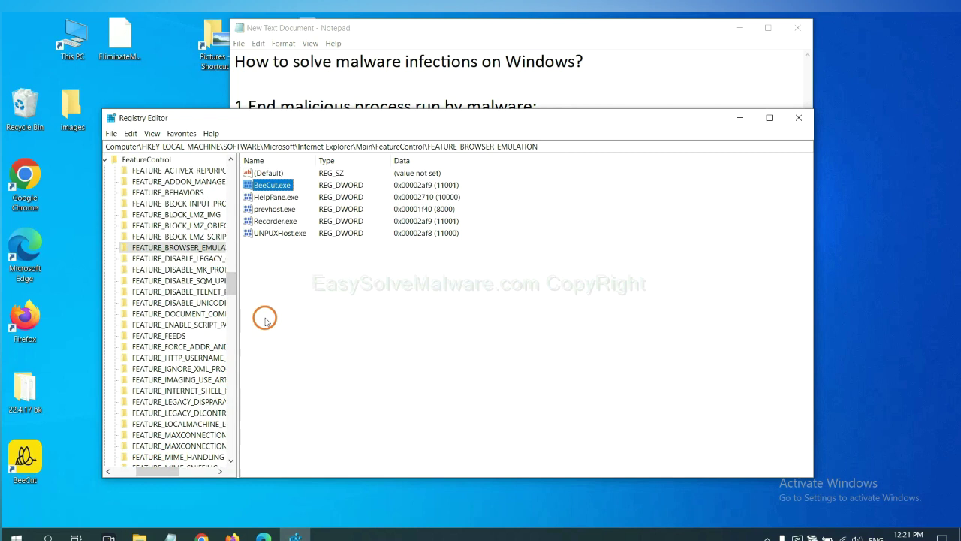
pyautogui.rightClick(197, 248)
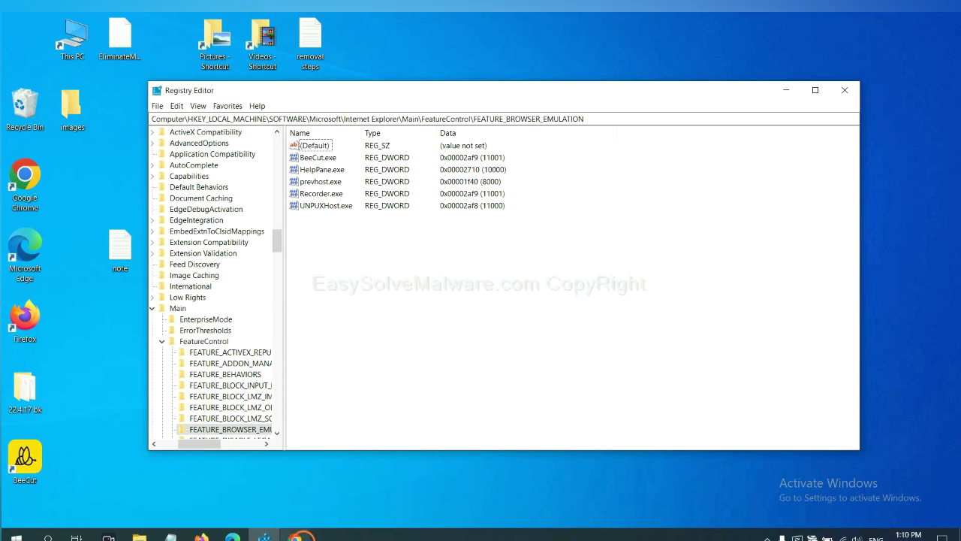
# Return to the EasySolveMalware guide in Chrome and scroll to its Section A heading
pyautogui.click(295, 536)
pyautogui.scroll(-1, 690, 338)
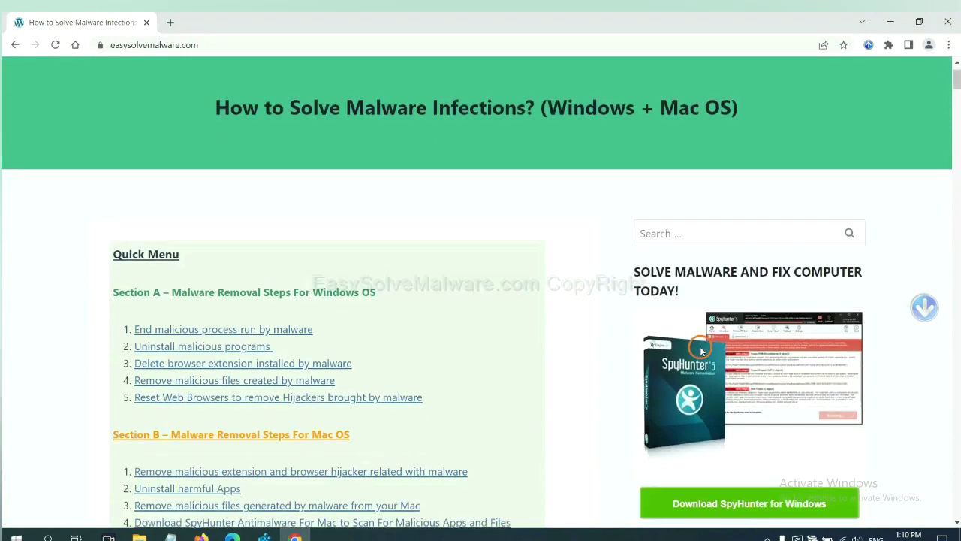
pyautogui.scroll(1, 695, 364)
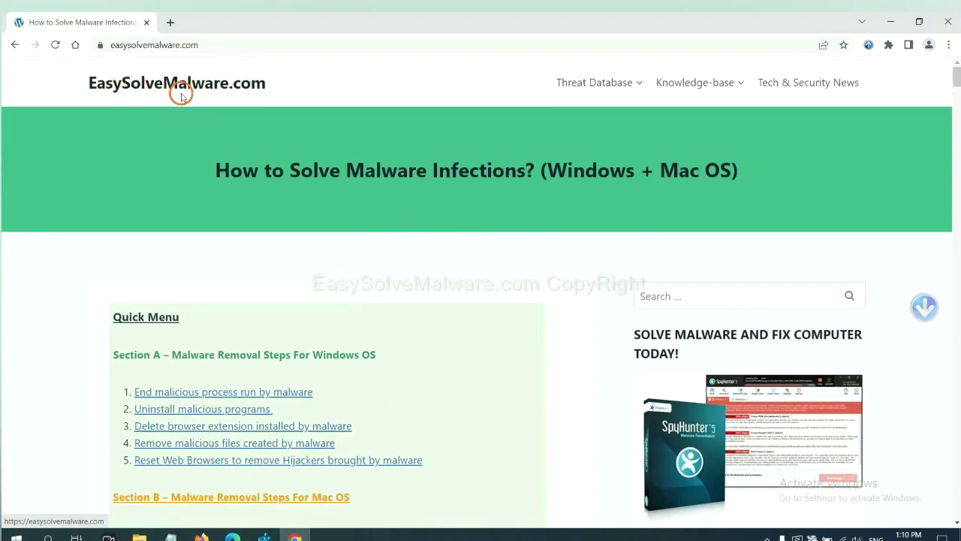
pyautogui.scroll(-1, 799, 383)
pyautogui.scroll(-1, 801, 385)
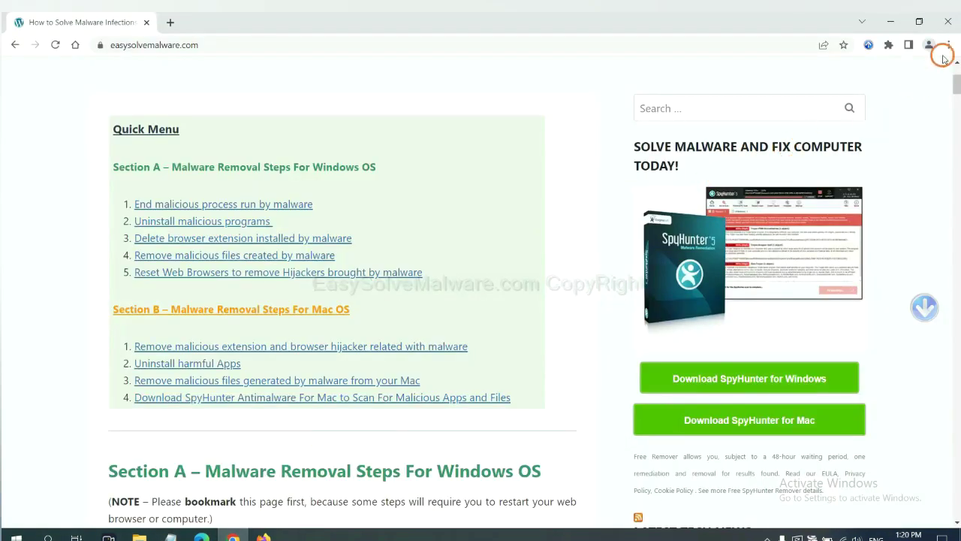
# Search Chrome settings for 'reset', bring up the restore-defaults confirmation, then switch to Firefox
pyautogui.click(949, 47)
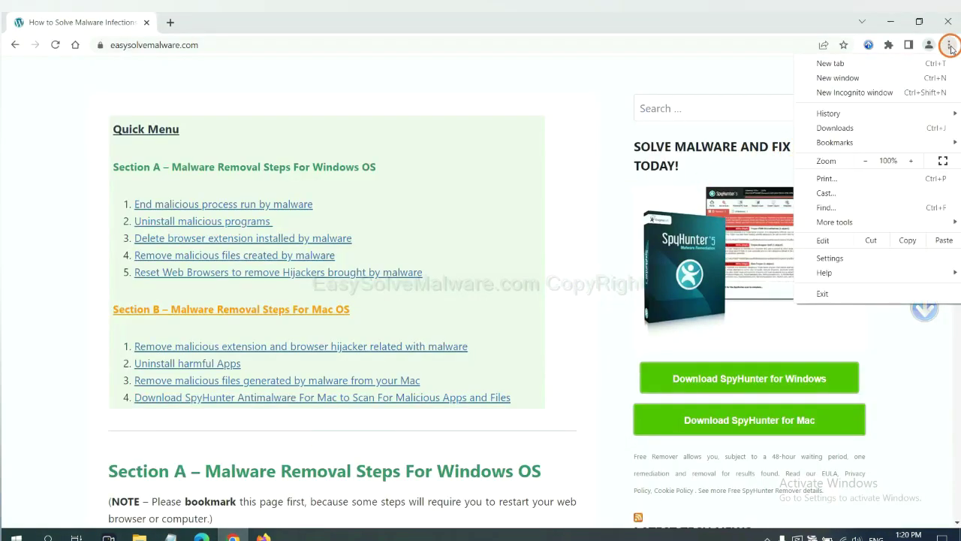
pyautogui.click(830, 257)
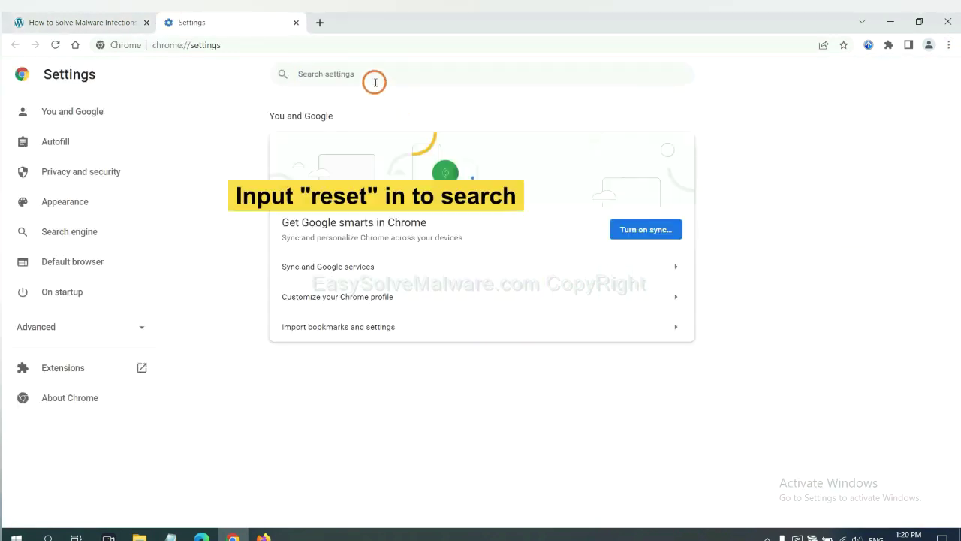
pyautogui.click(375, 82)
pyautogui.write('reset')
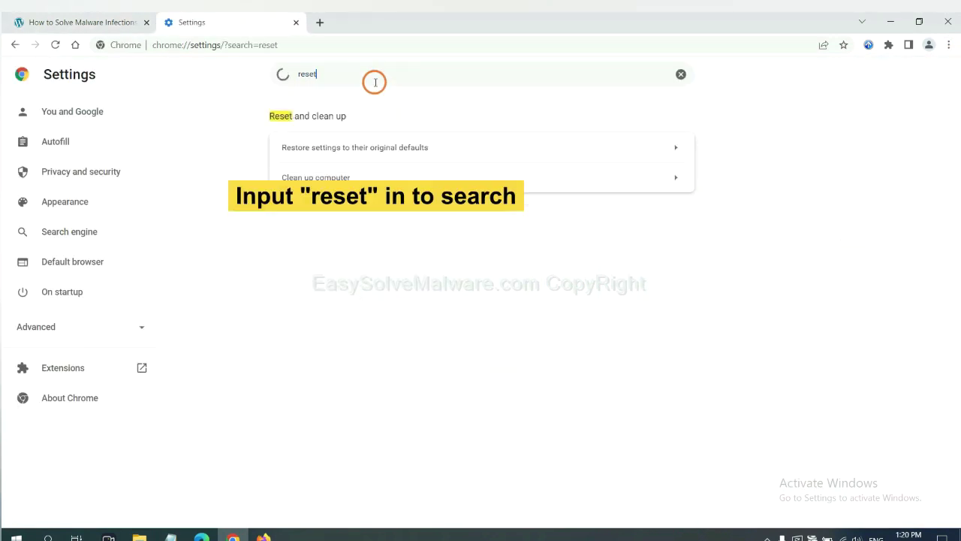
pyautogui.click(413, 147)
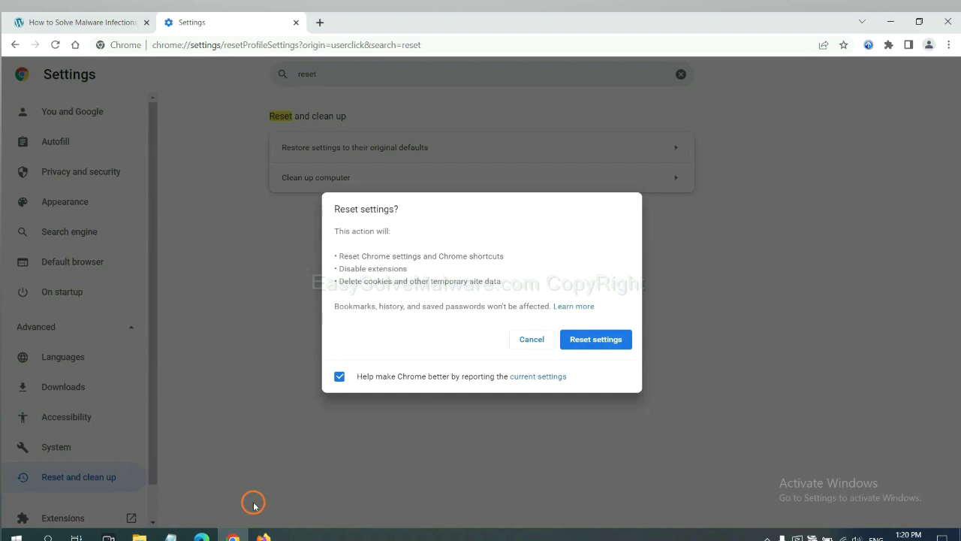
pyautogui.click(268, 534)
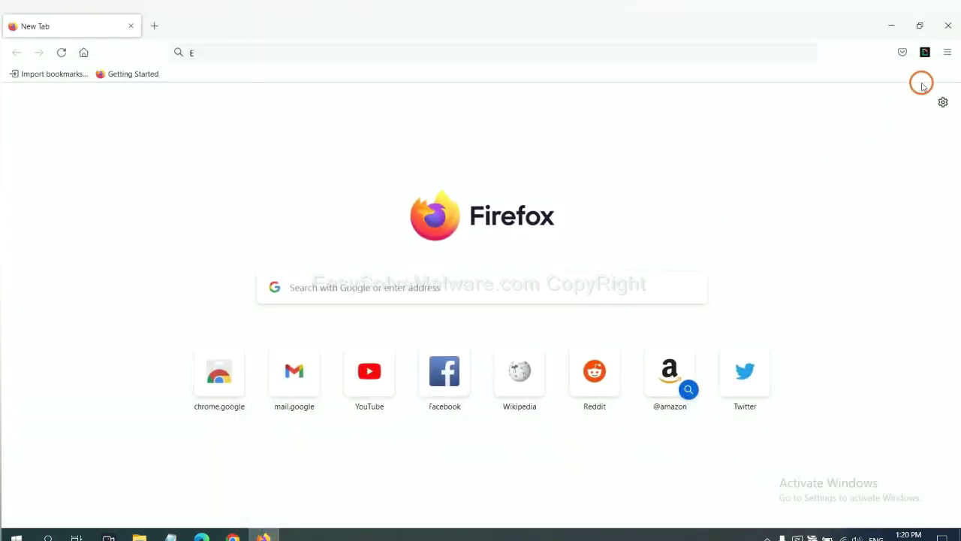
# Open Firefox's Troubleshooting Information page and bring up the Refresh Firefox confirmation
pyautogui.click(947, 55)
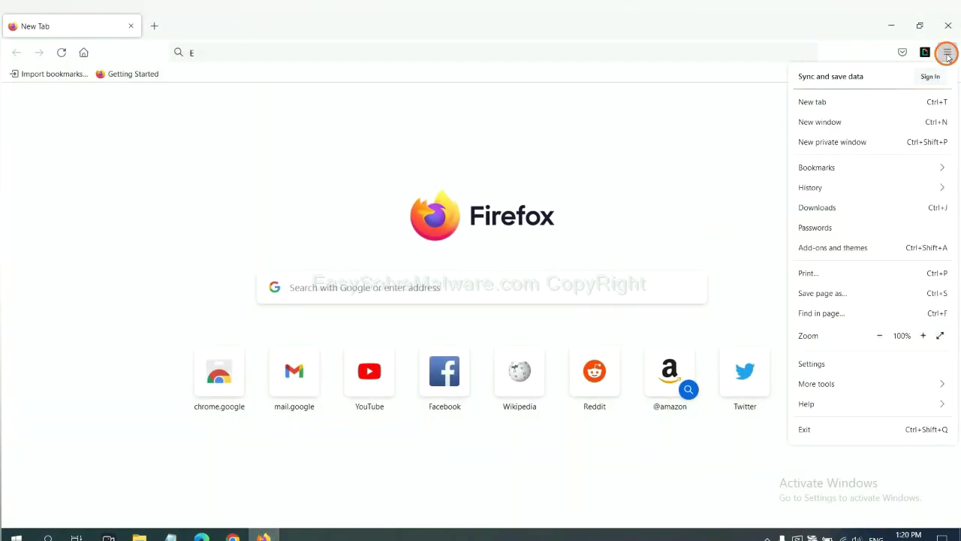
pyautogui.click(829, 404)
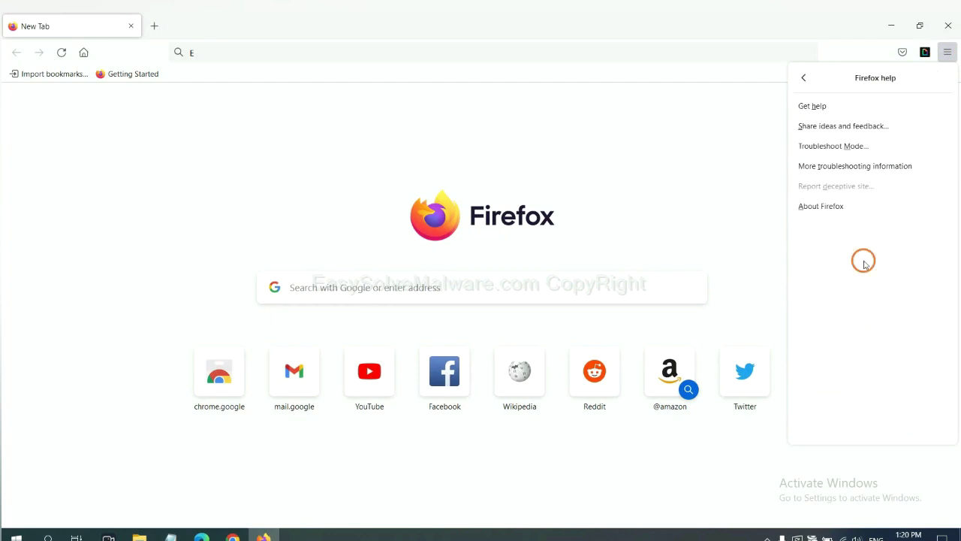
pyautogui.click(845, 166)
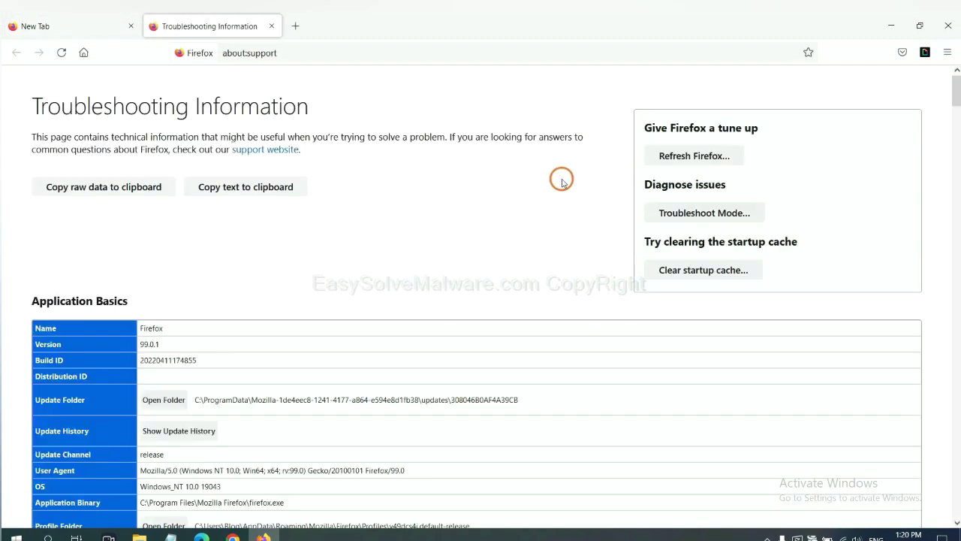
pyautogui.click(677, 160)
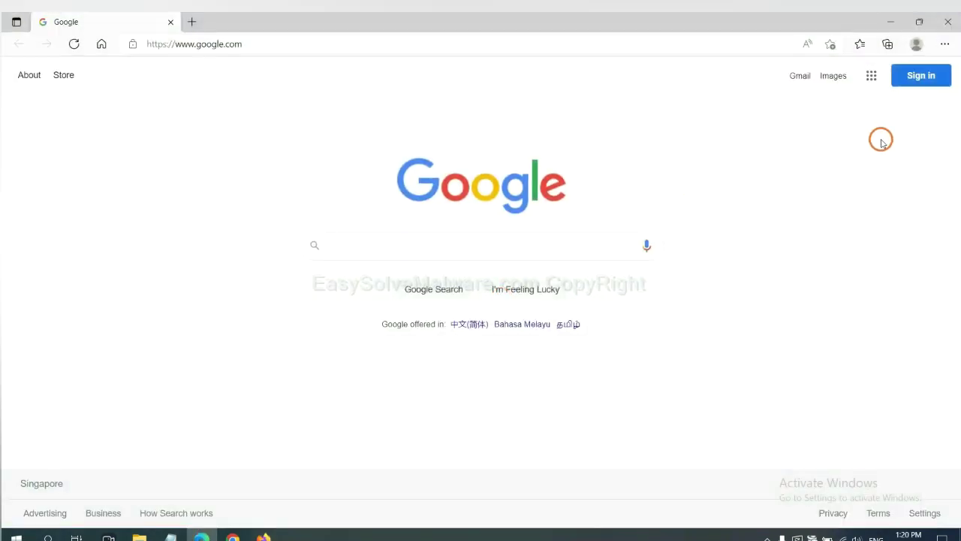
# Search Edge settings for 'reset' and bring up the Reset settings confirmation dialog
pyautogui.click(944, 45)
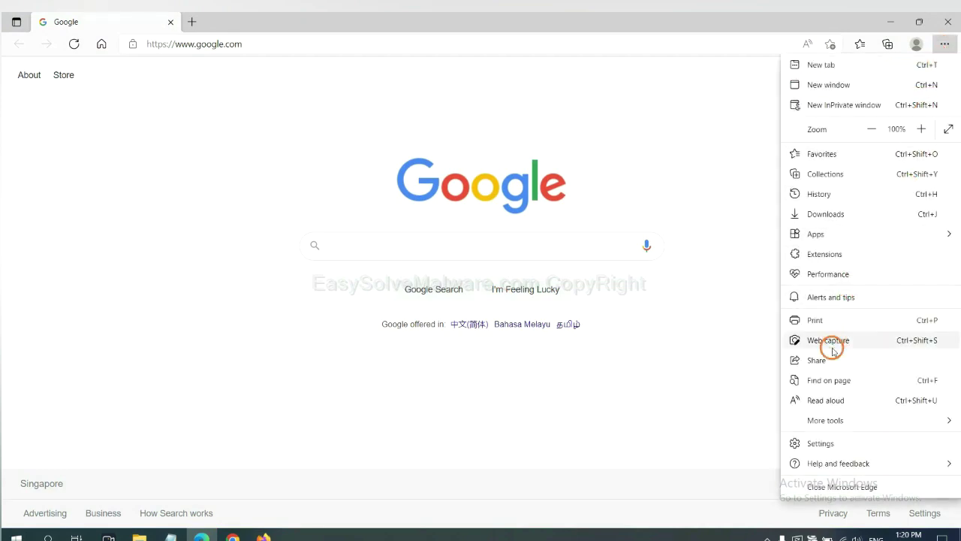
pyautogui.click(821, 443)
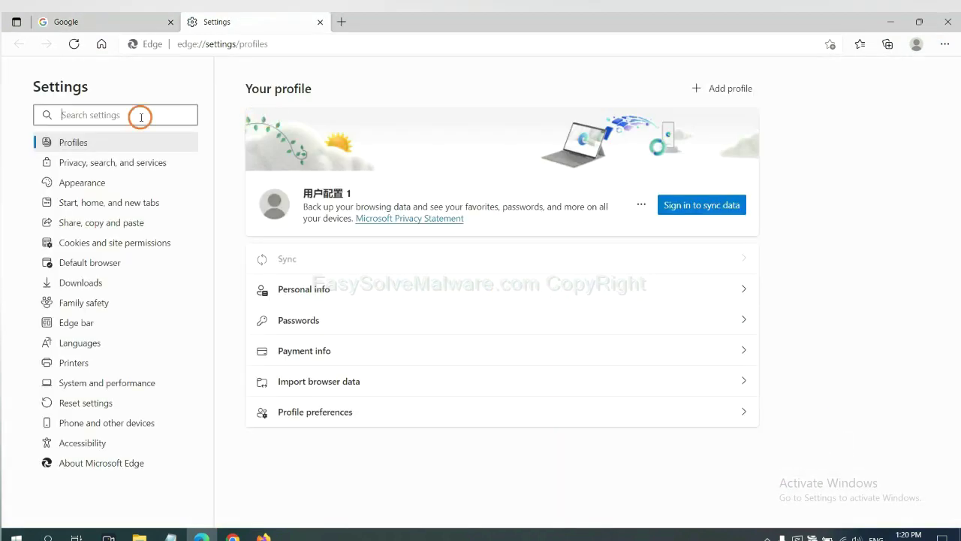
pyautogui.write('re')
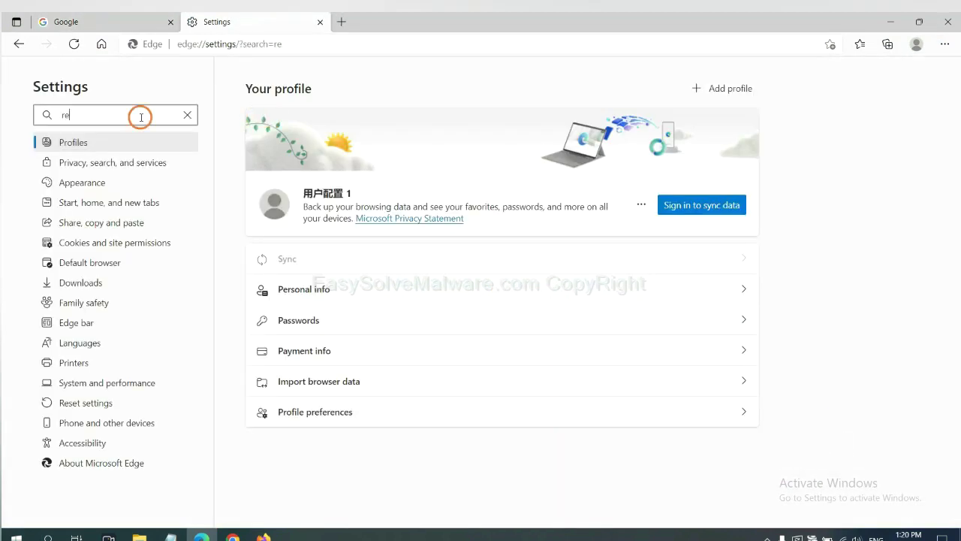
pyautogui.write('set')
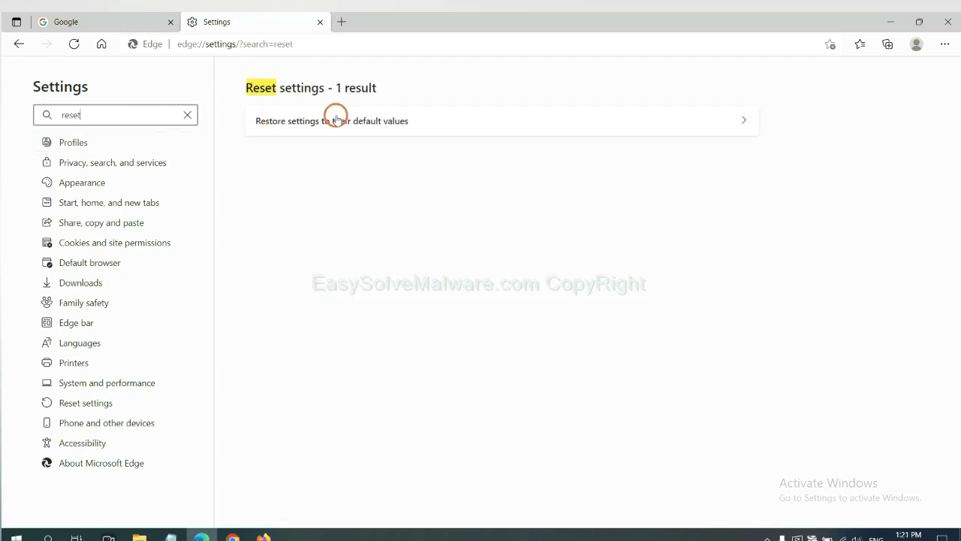
pyautogui.click(338, 120)
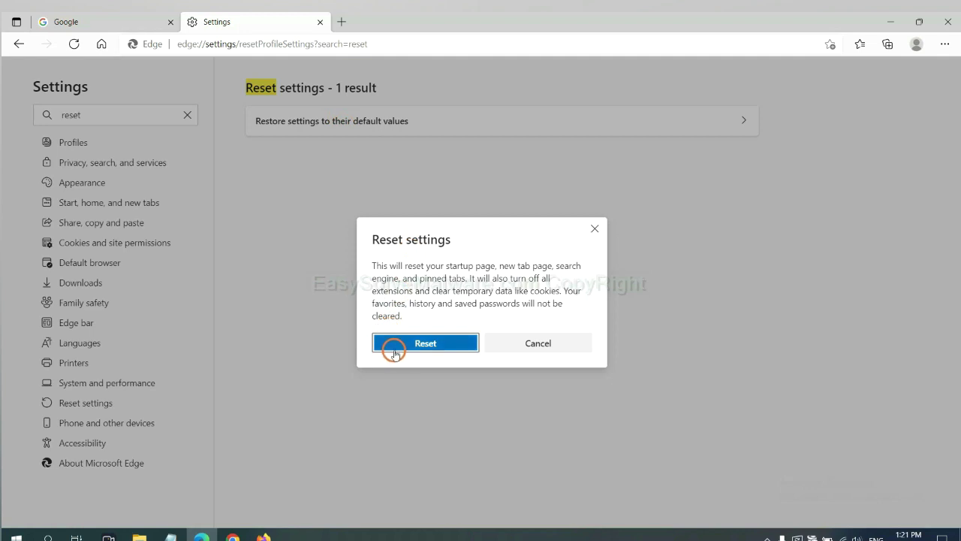